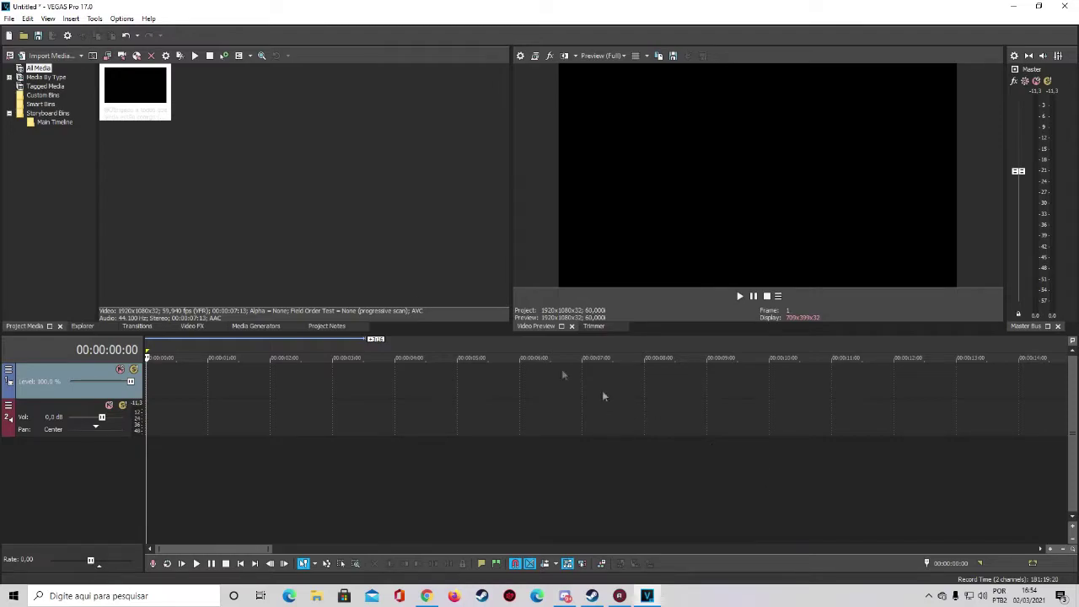
# Review the project's video properties and accept them as they are.
pyautogui.click(9, 19)
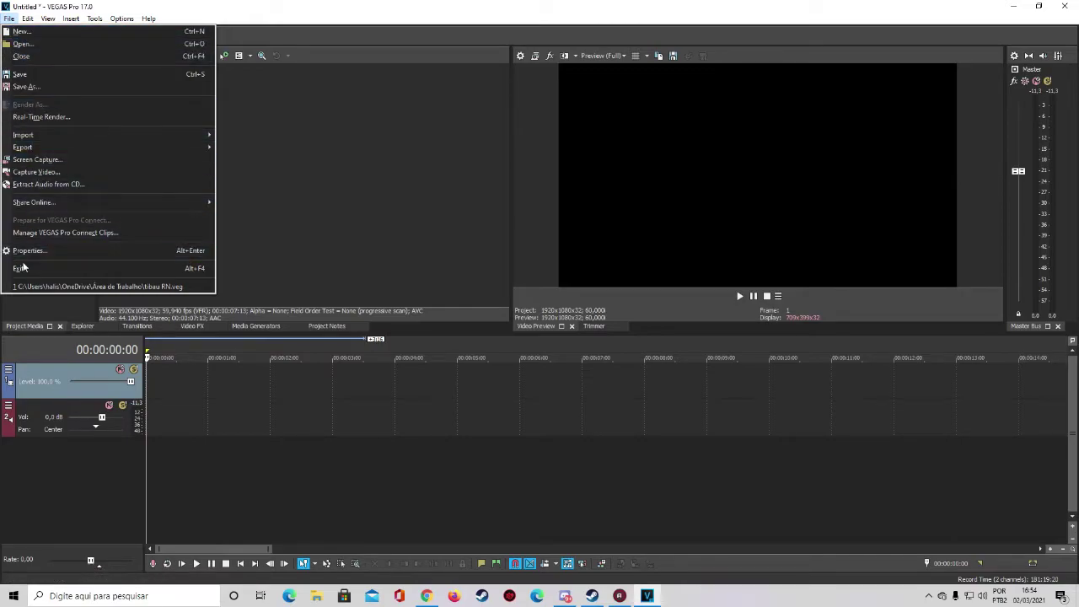
pyautogui.moveTo(24, 25)
pyautogui.click(44, 252)
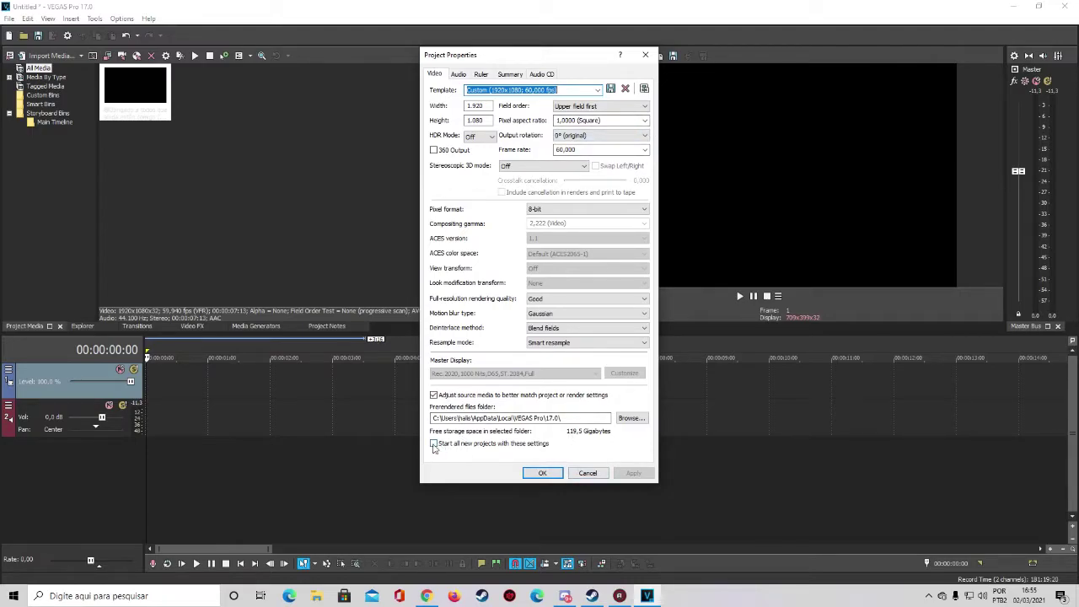
pyautogui.click(547, 474)
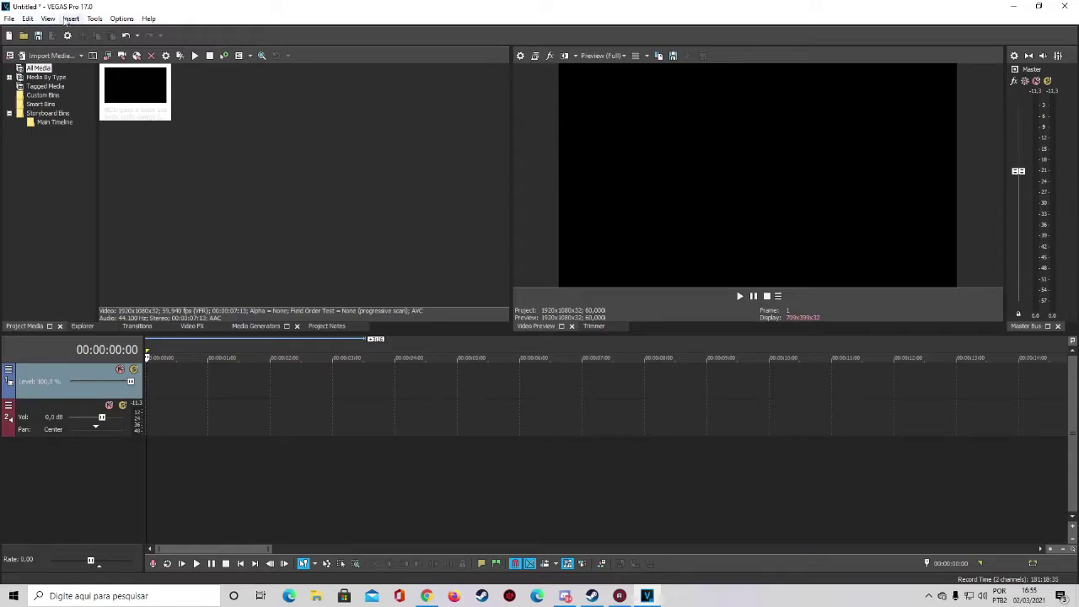
# Review the General and Video preferences, including the Dynamic RAM Preview setting, and accept them as they are.
pyautogui.click(120, 19)
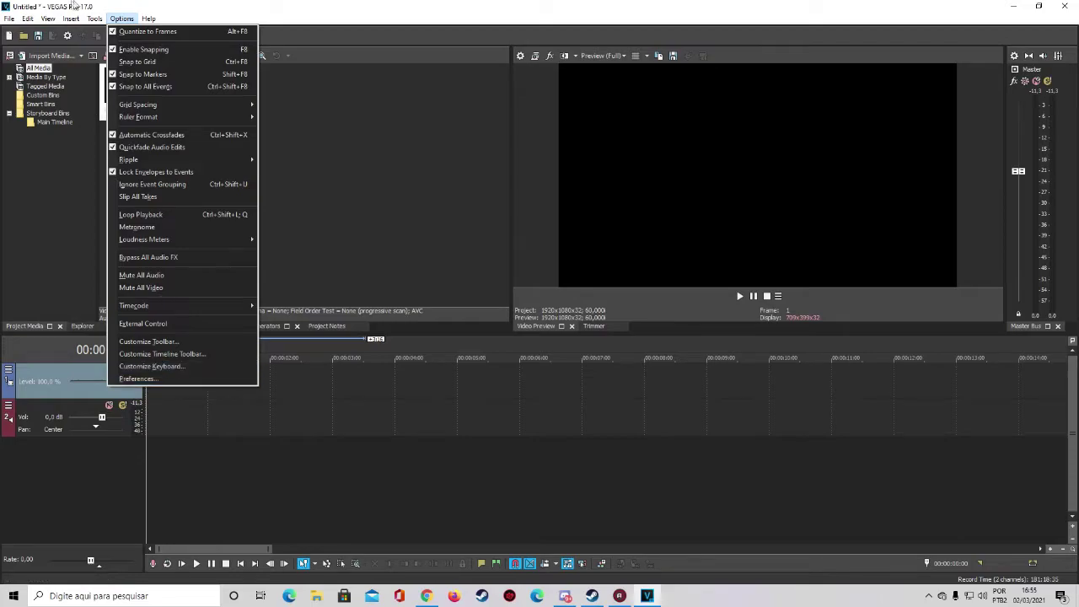
pyautogui.click(138, 378)
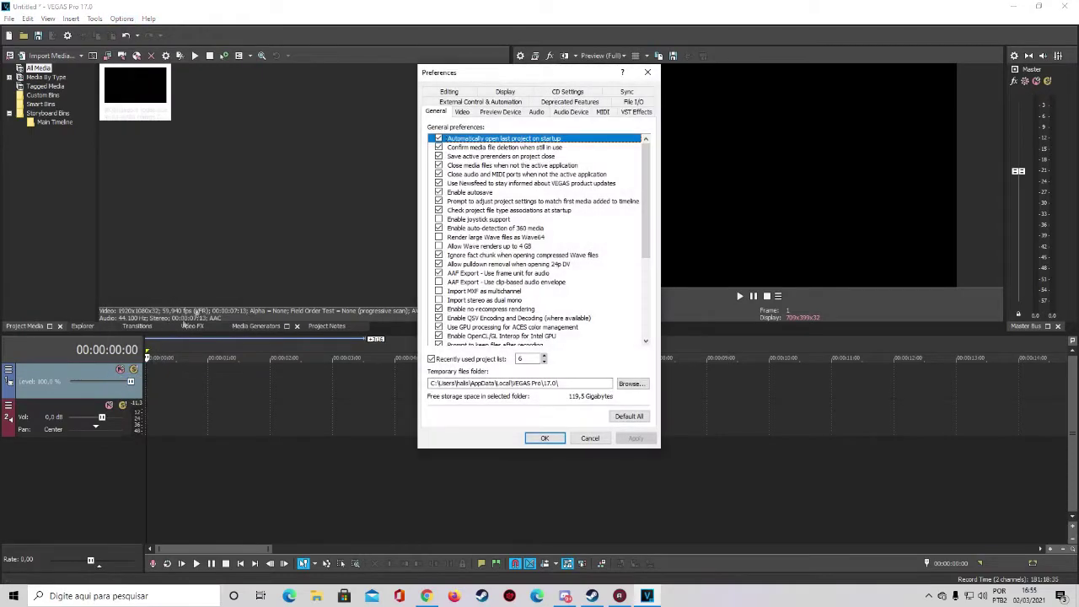
pyautogui.click(462, 112)
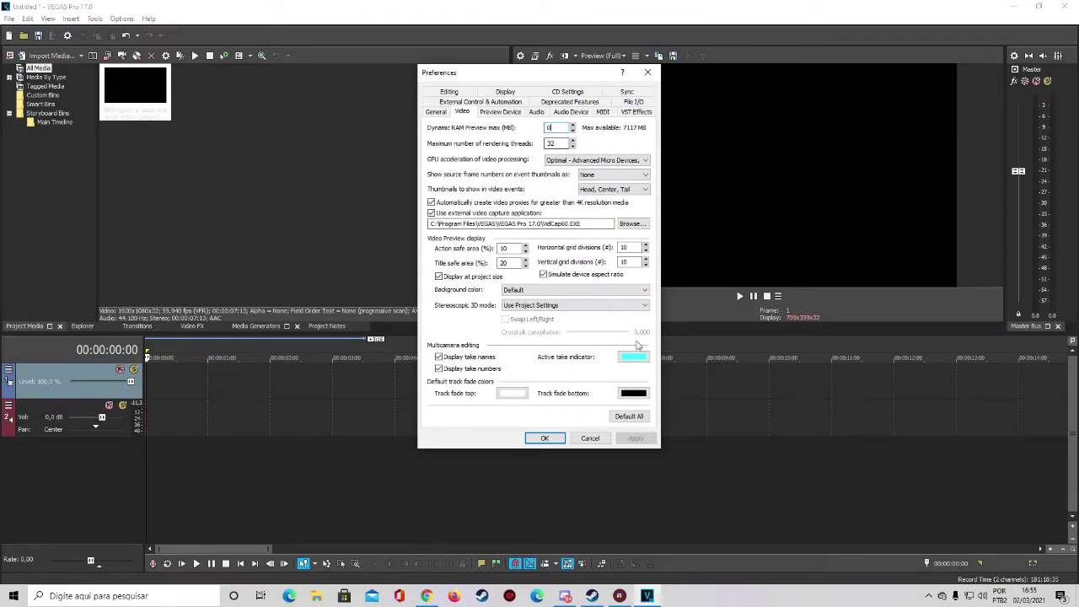
pyautogui.click(545, 438)
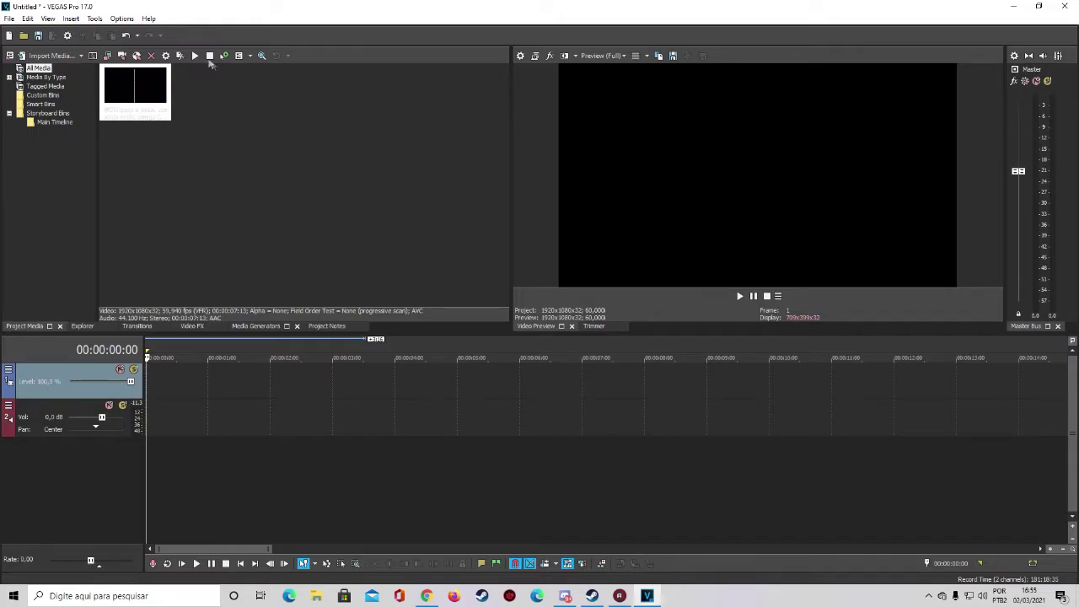
# Place the imported video clip at the start of the timeline, declining to match the project video settings to the media.
pyautogui.moveTo(144, 87); pyautogui.dragTo(150, 389)
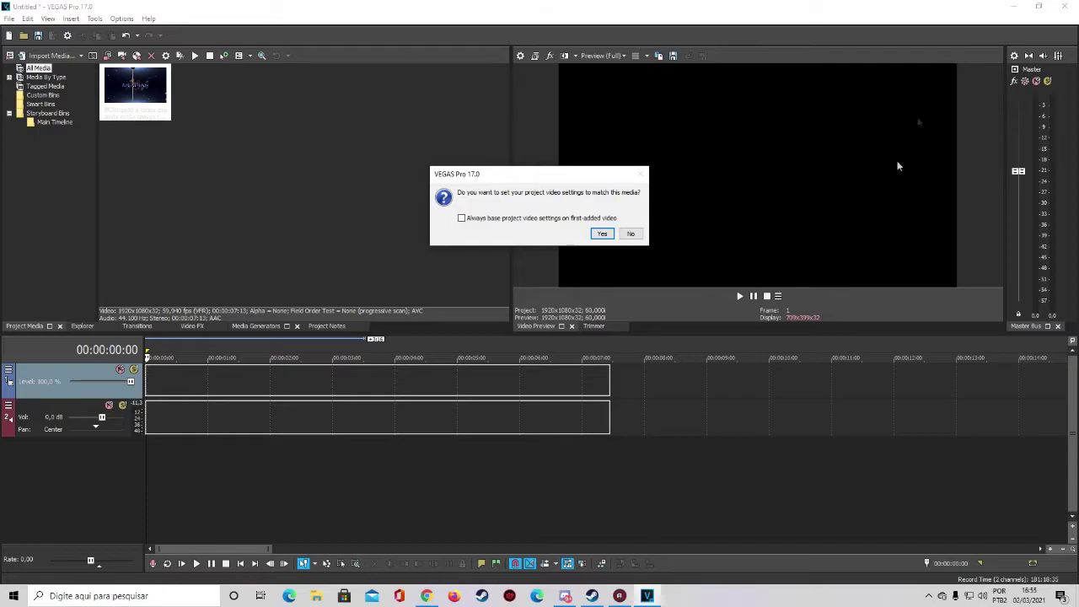
pyautogui.click(631, 234)
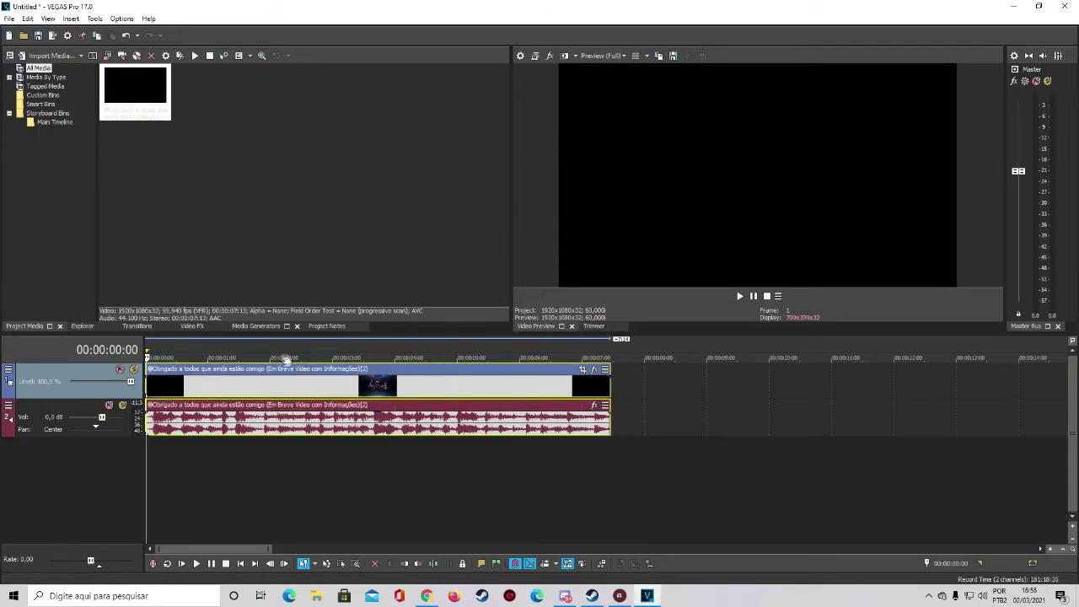
# Mute the audio track and play the clip back from the start.
pyautogui.click(739, 297)
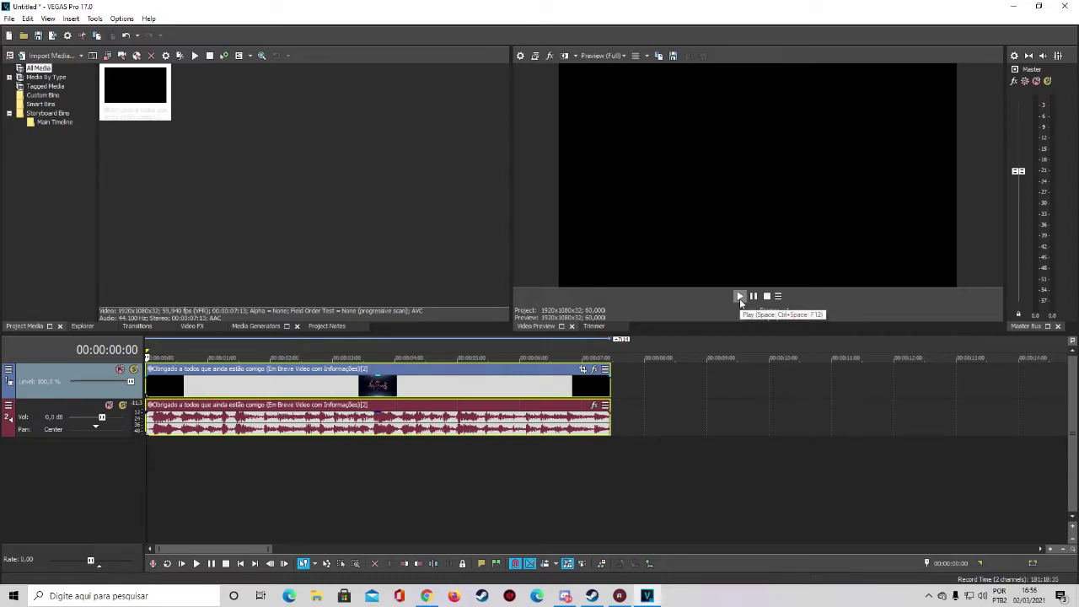
pyautogui.click(767, 297)
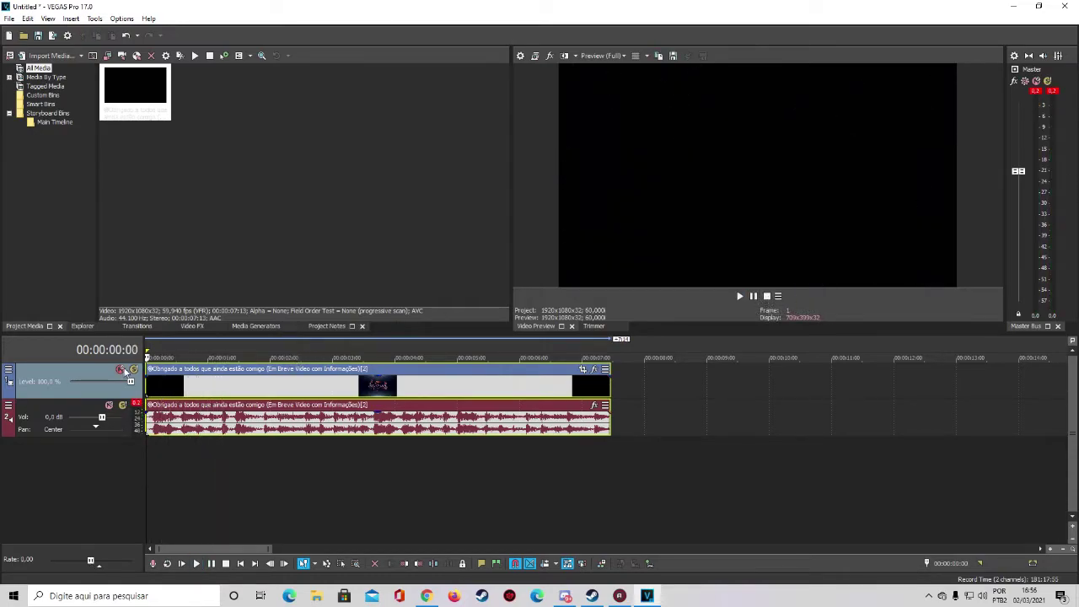
pyautogui.click(109, 405)
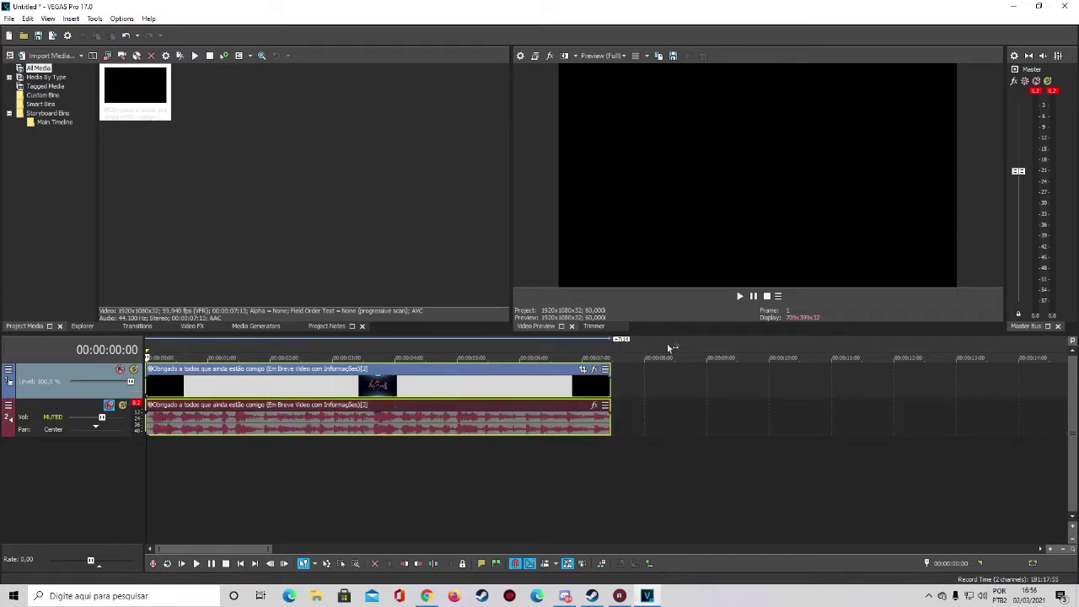
pyautogui.click(739, 296)
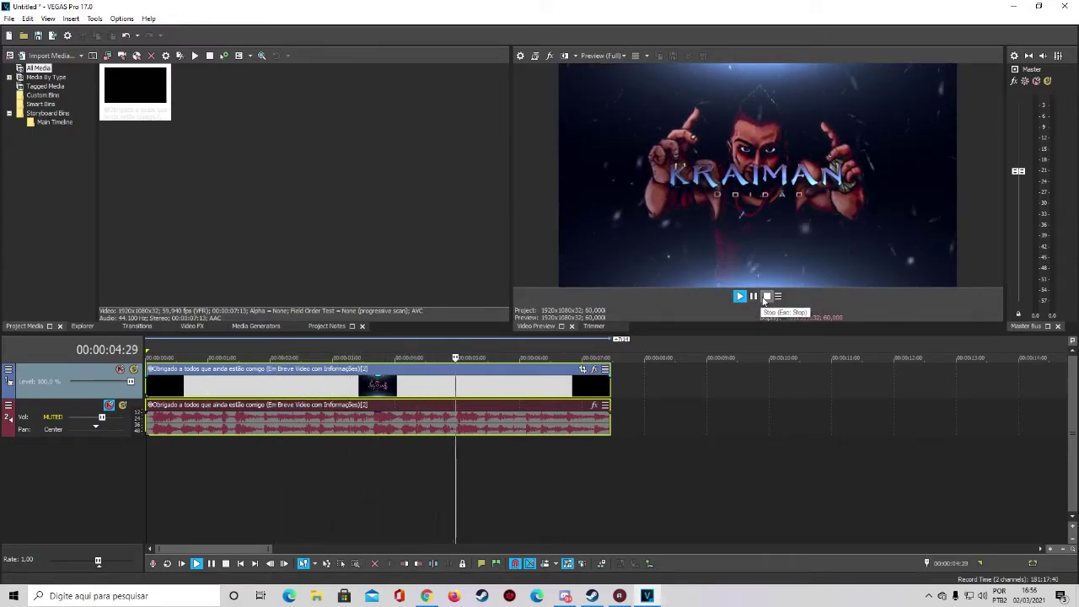
pyautogui.click(766, 296)
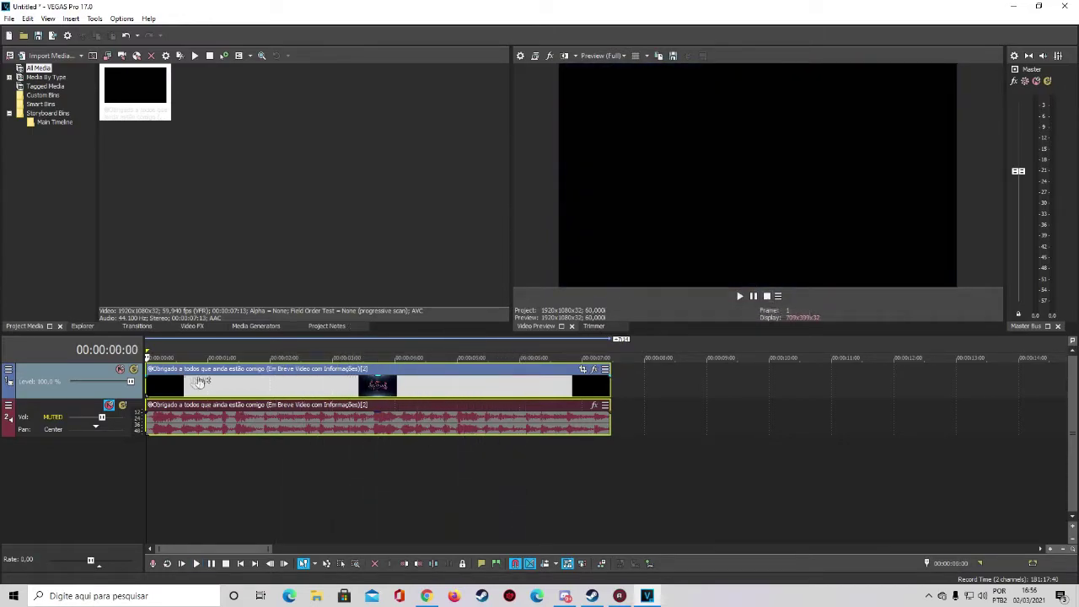
# Move the cursor to 00:00:03:28 in the clip and set the preview quality to Draft (Auto).
pyautogui.click(229, 381)
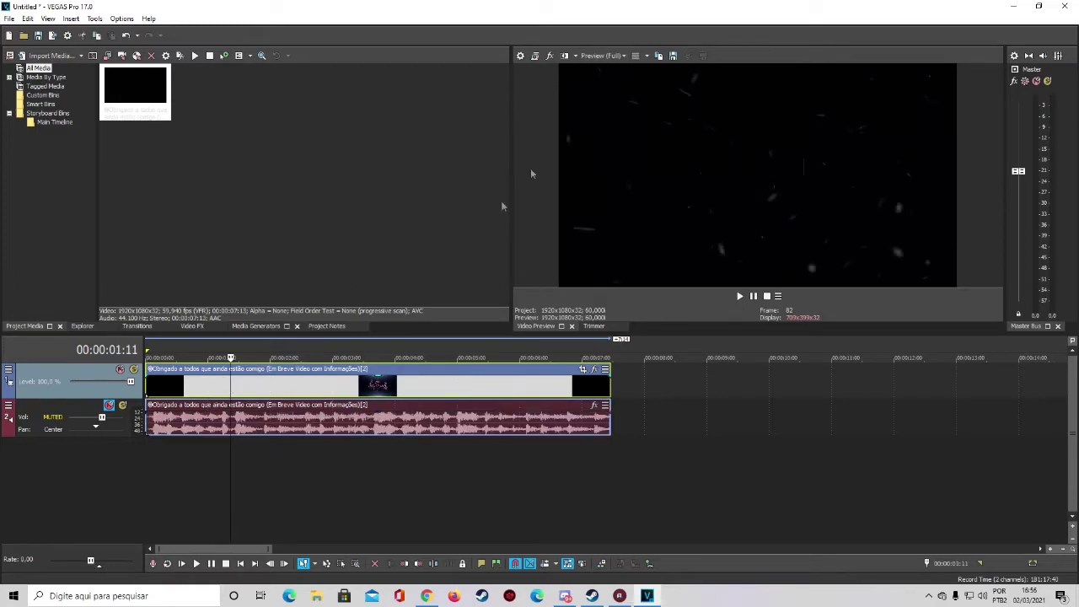
pyautogui.click(392, 388)
pyautogui.click(598, 56)
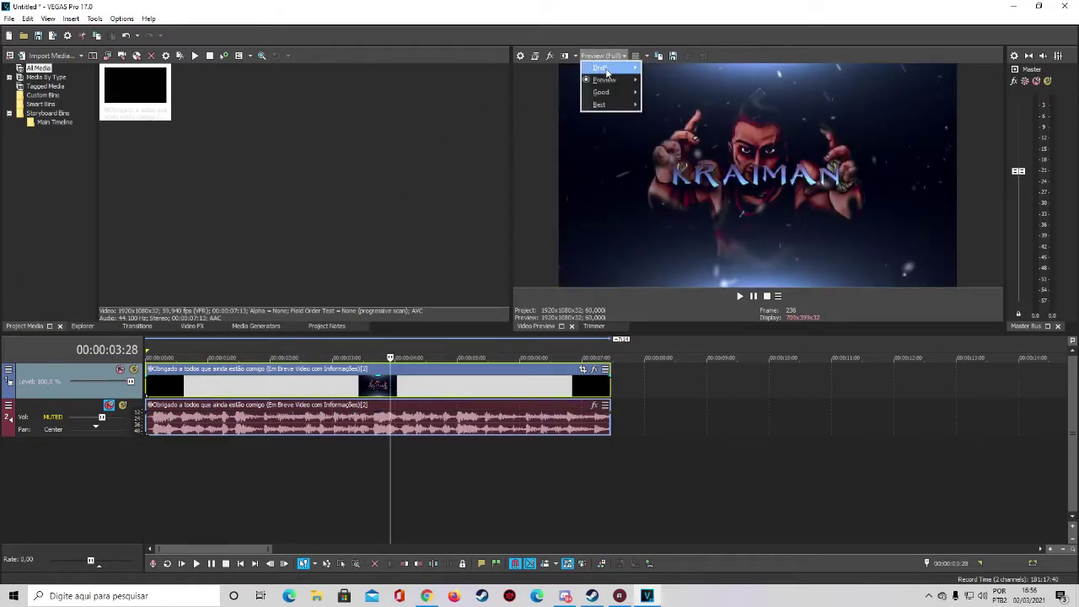
pyautogui.moveTo(606, 70)
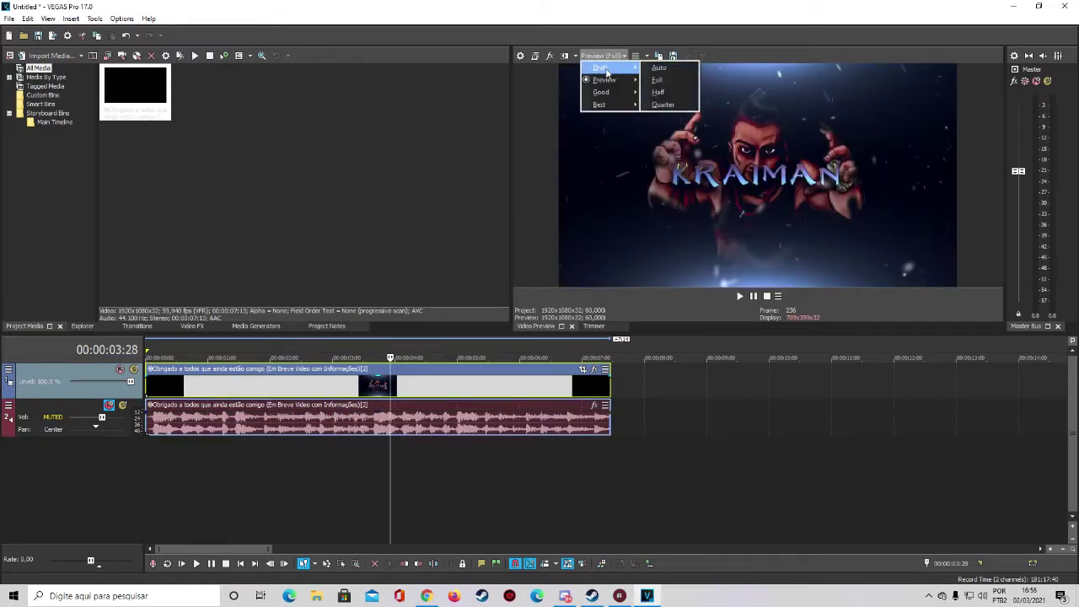
pyautogui.click(658, 67)
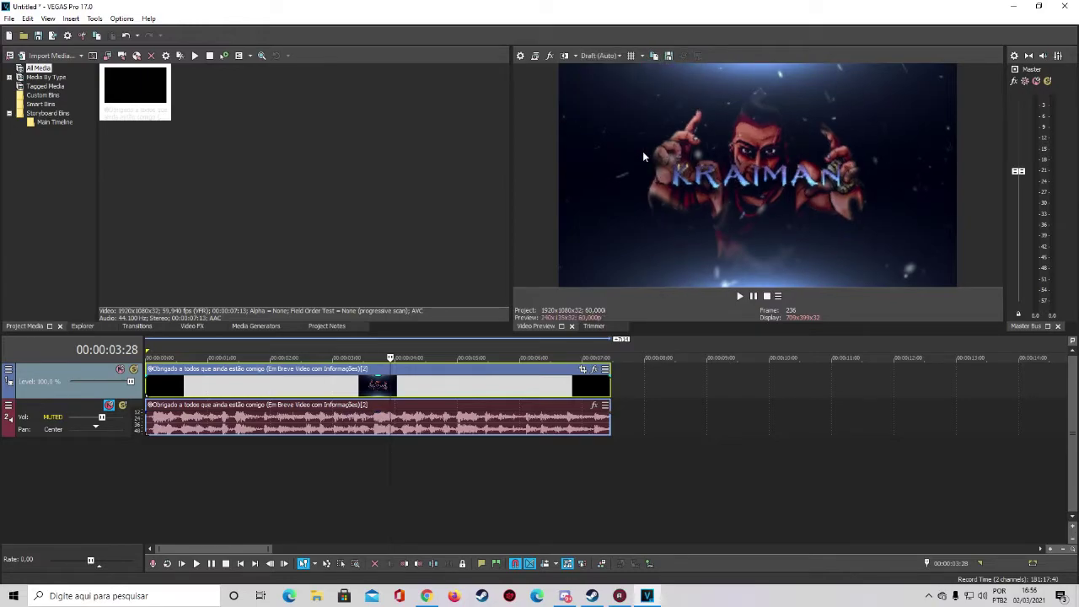
# Play the clip briefly from 00:00:02:17 to check the draft preview's quality.
pyautogui.click(346, 384)
pyautogui.click(306, 384)
pyautogui.click(739, 295)
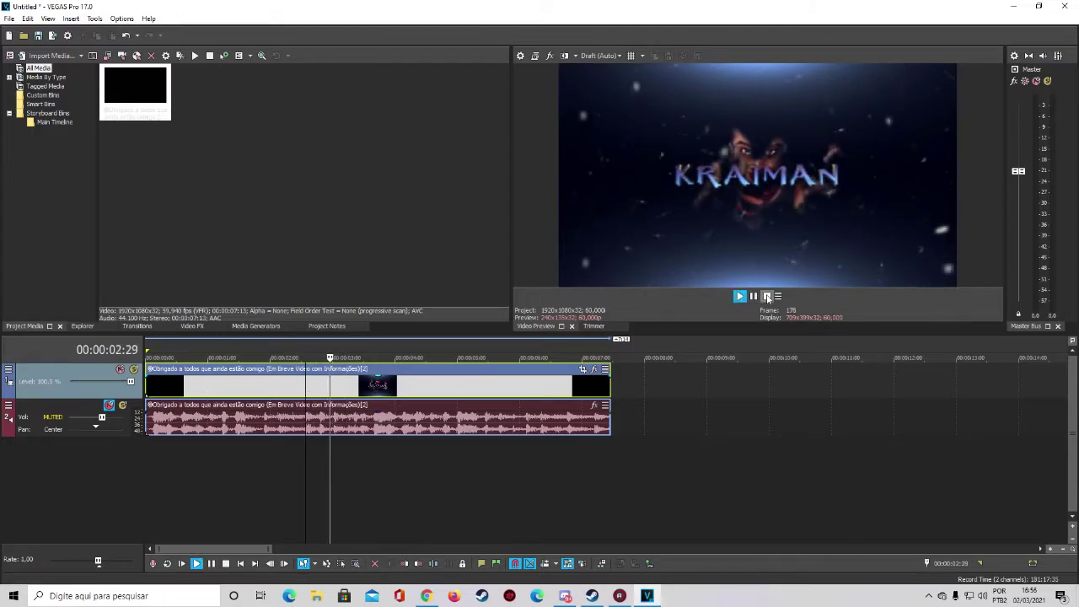
pyautogui.click(767, 296)
# Set the preview quality to Best (Full) and view the frame at 00:00:04:09.
pyautogui.click(618, 56)
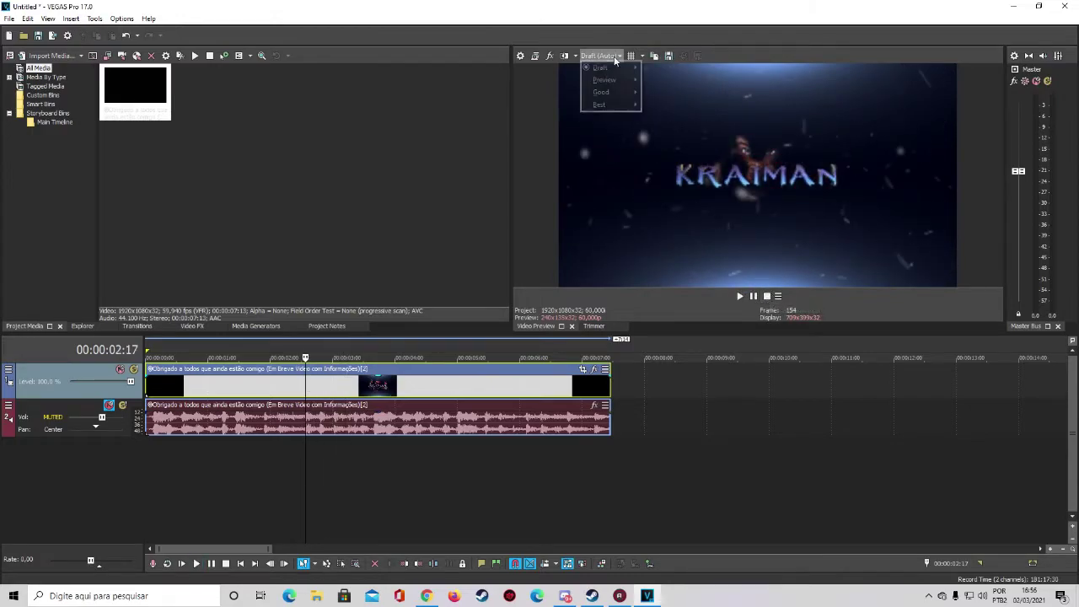
pyautogui.moveTo(619, 67)
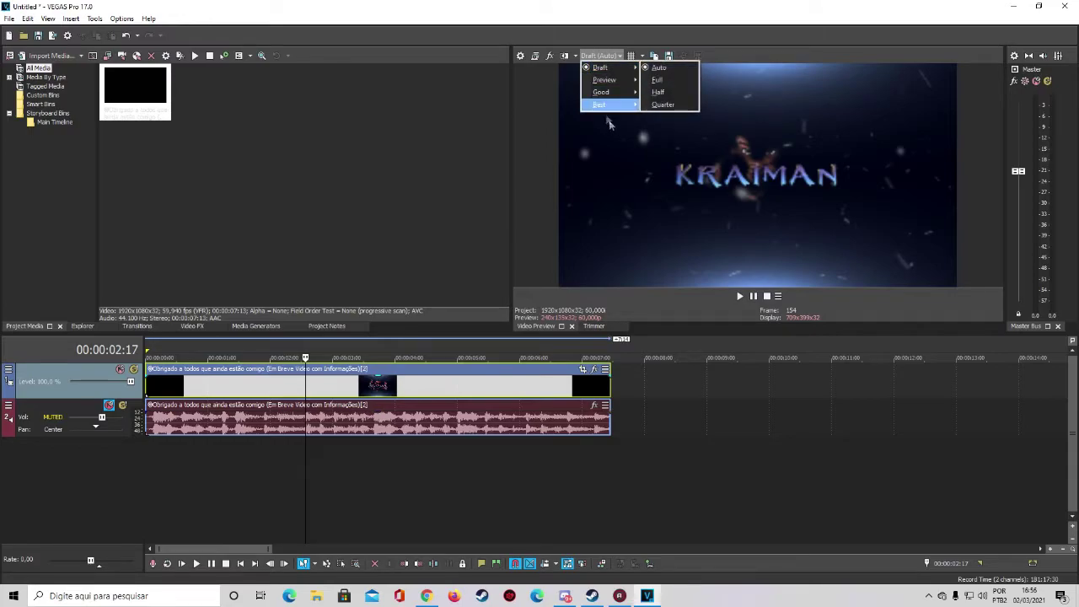
pyautogui.click(657, 116)
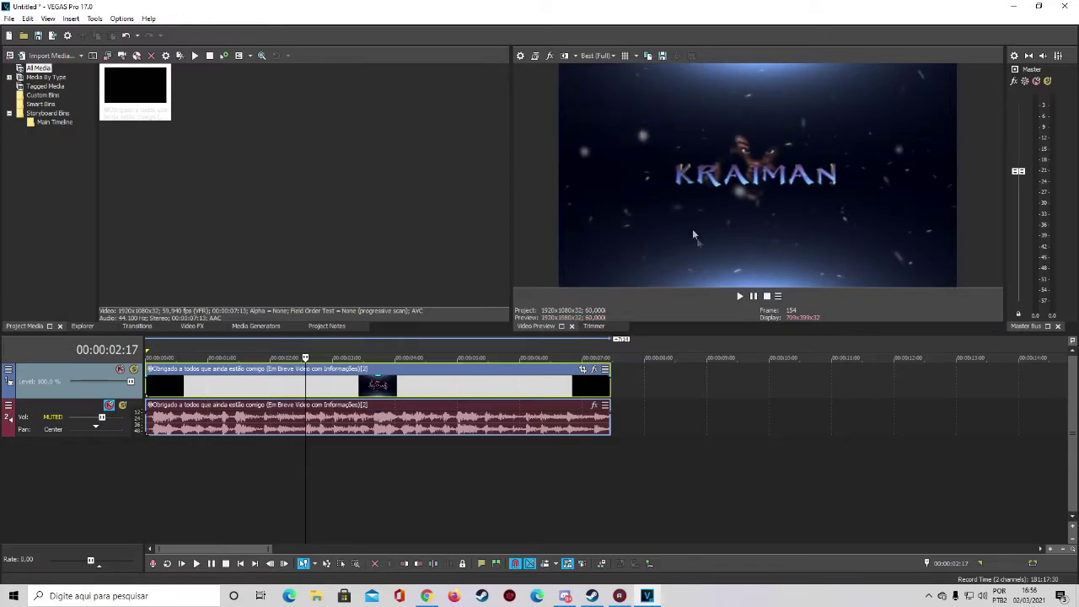
pyautogui.click(375, 391)
pyautogui.click(414, 393)
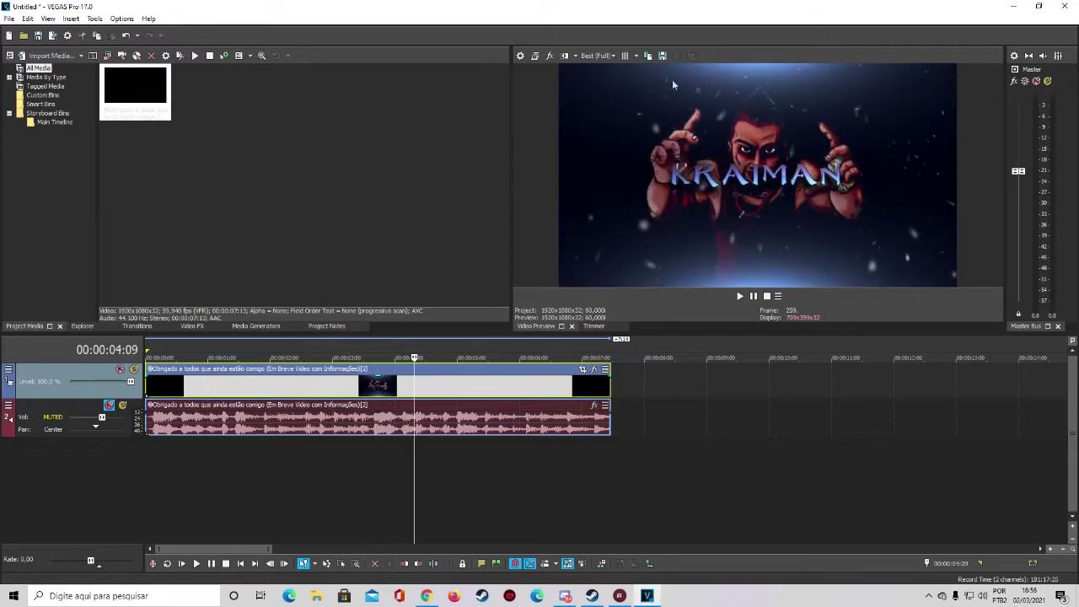
# Set the preview quality to Draft (Full), and switch it to Draft (Auto) for comparison.
pyautogui.click(612, 56)
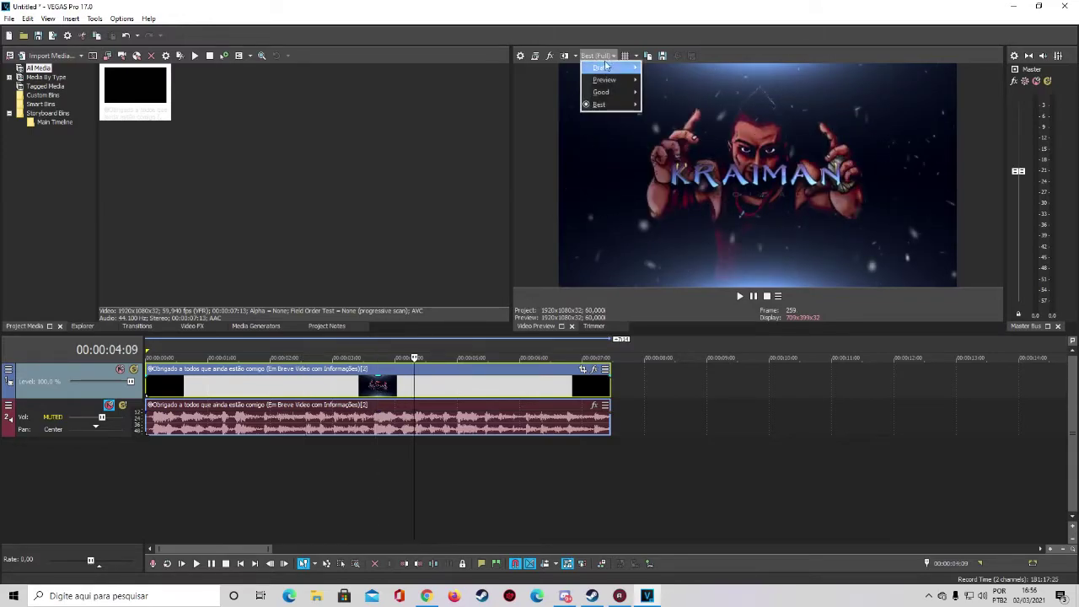
pyautogui.moveTo(623, 67)
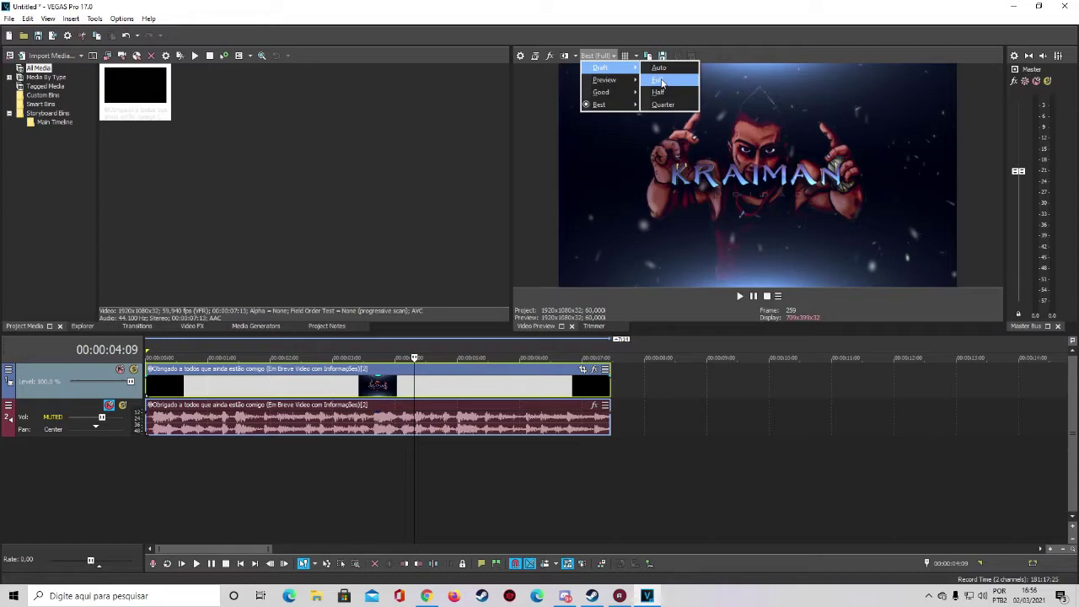
pyautogui.click(660, 80)
pyautogui.click(597, 56)
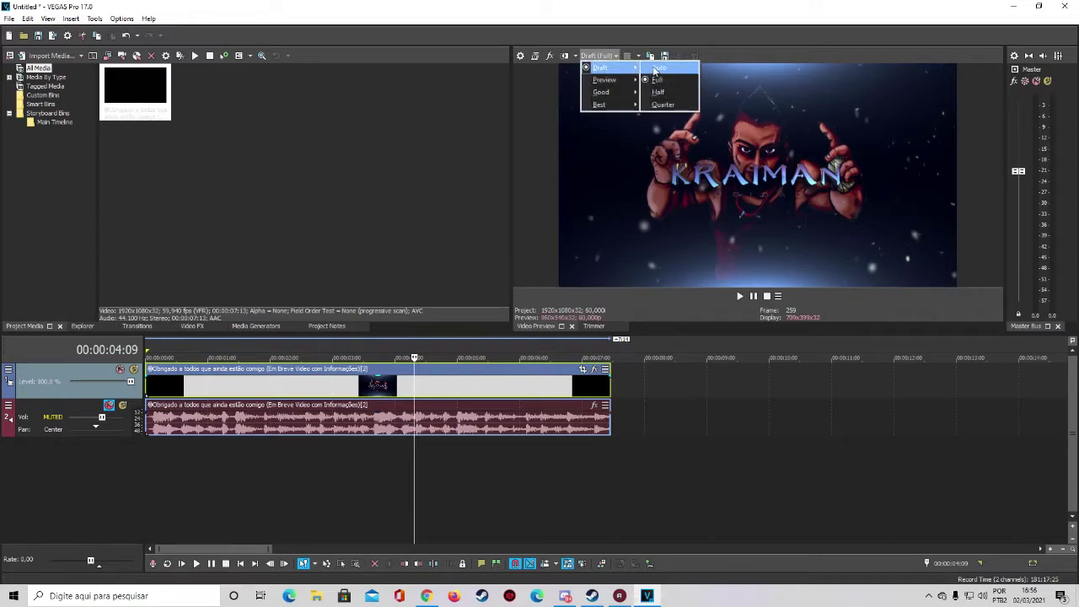
pyautogui.click(654, 67)
# Set the preview quality to Preview (Auto).
pyautogui.click(600, 56)
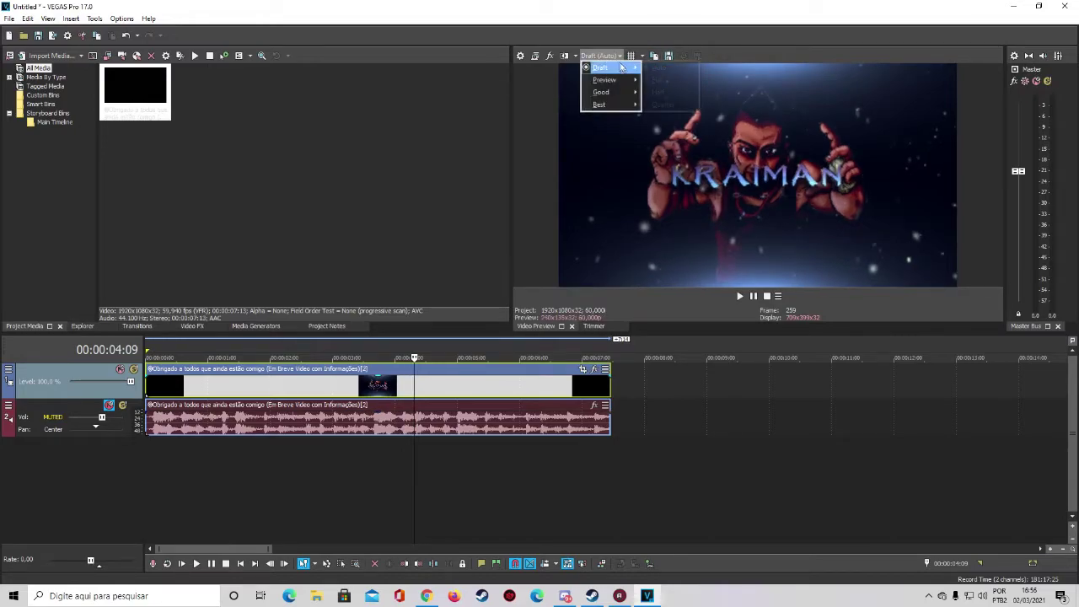
pyautogui.moveTo(624, 79)
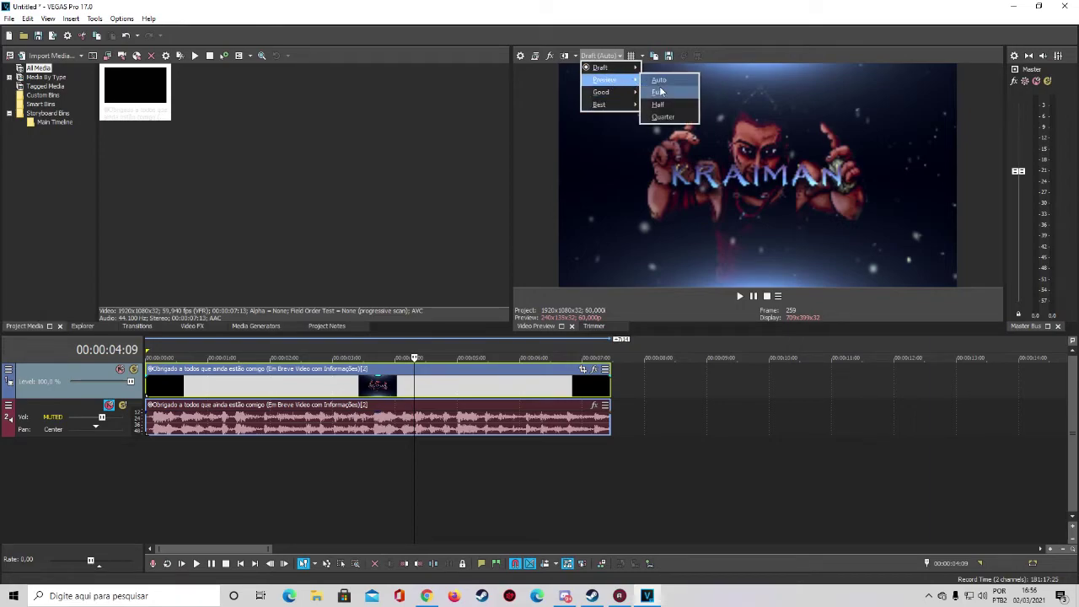
pyautogui.click(661, 80)
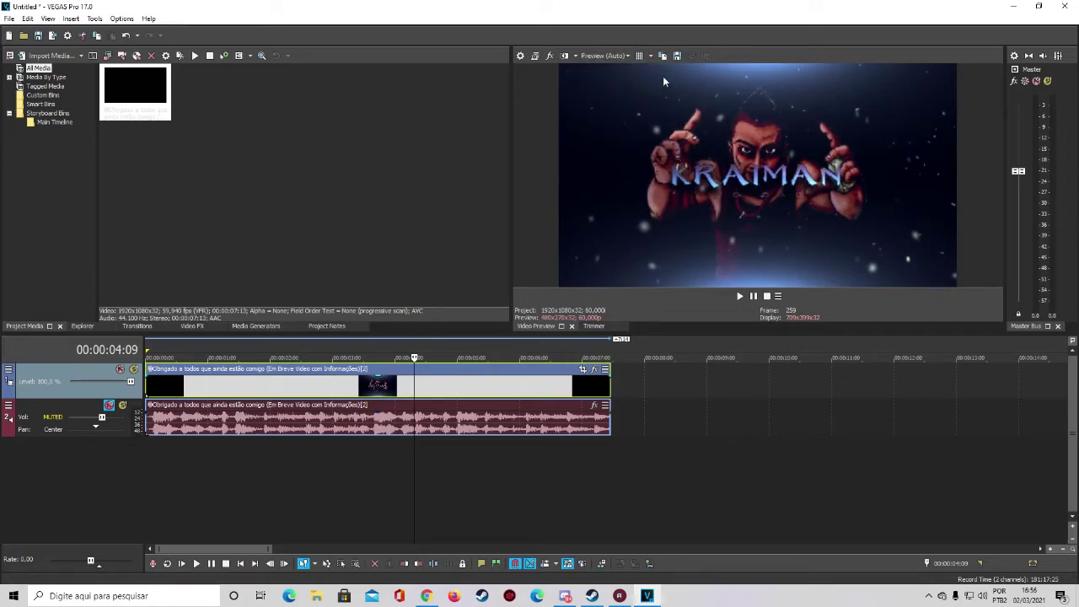
# Position the timeline cursor on the video clip at 00:00:02:09, stepping back frame by frame.
pyautogui.click(268, 396)
pyautogui.click(353, 388)
pyautogui.click(323, 390)
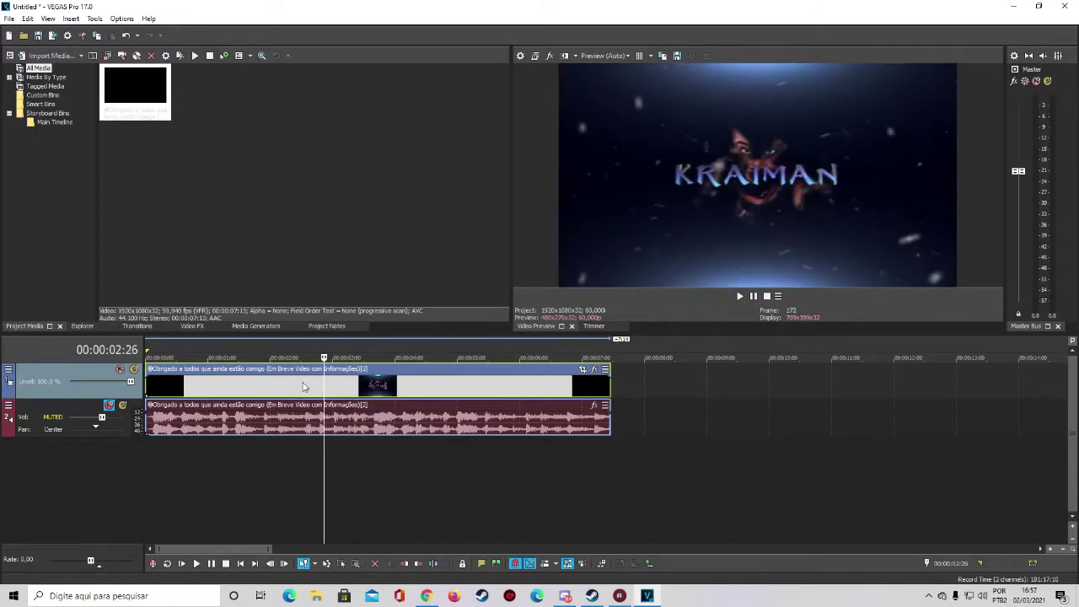
pyautogui.click(301, 386)
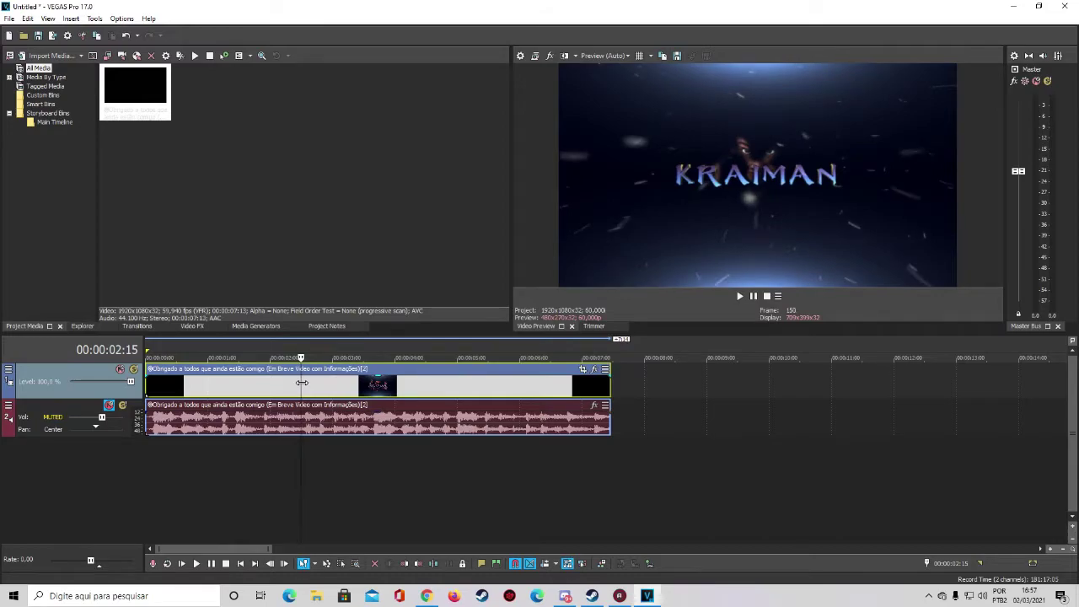
pyautogui.press('Left')
pyautogui.press('Left')
pyautogui.press('Left')
pyautogui.press('Left')
pyautogui.press('Left')
pyautogui.press('Left')
pyautogui.press('Left')
pyautogui.press('Left')
pyautogui.press('Left')
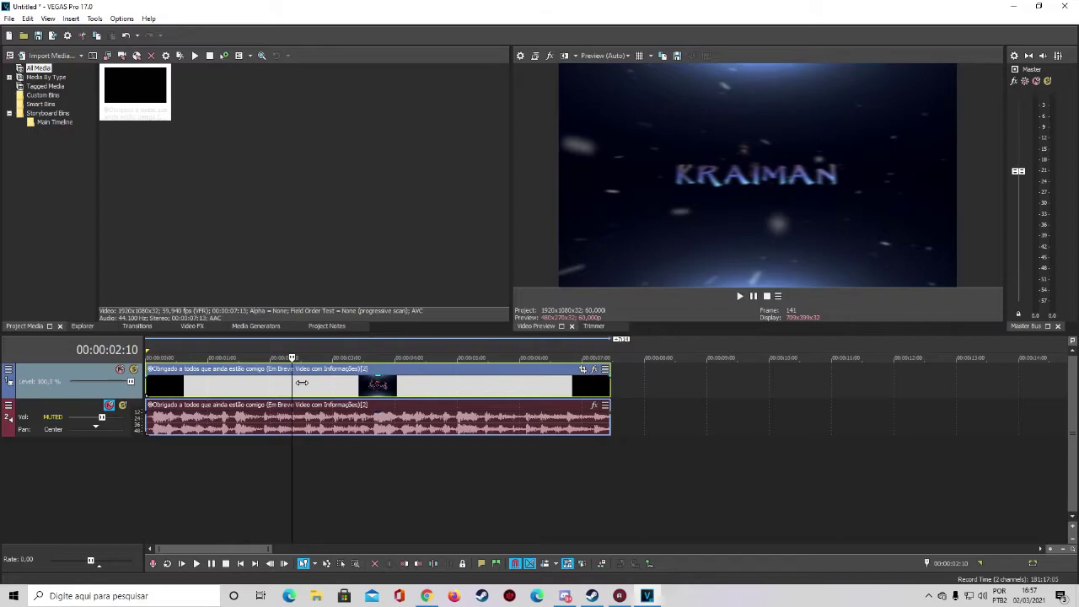
pyautogui.press('Left')
pyautogui.press('Left')
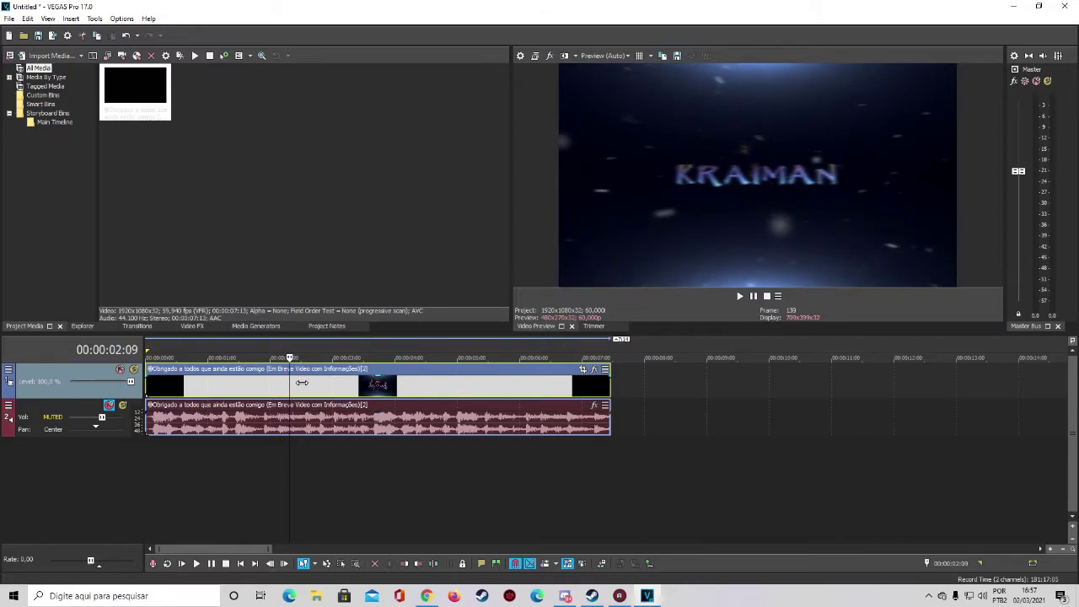
pyautogui.press('Left')
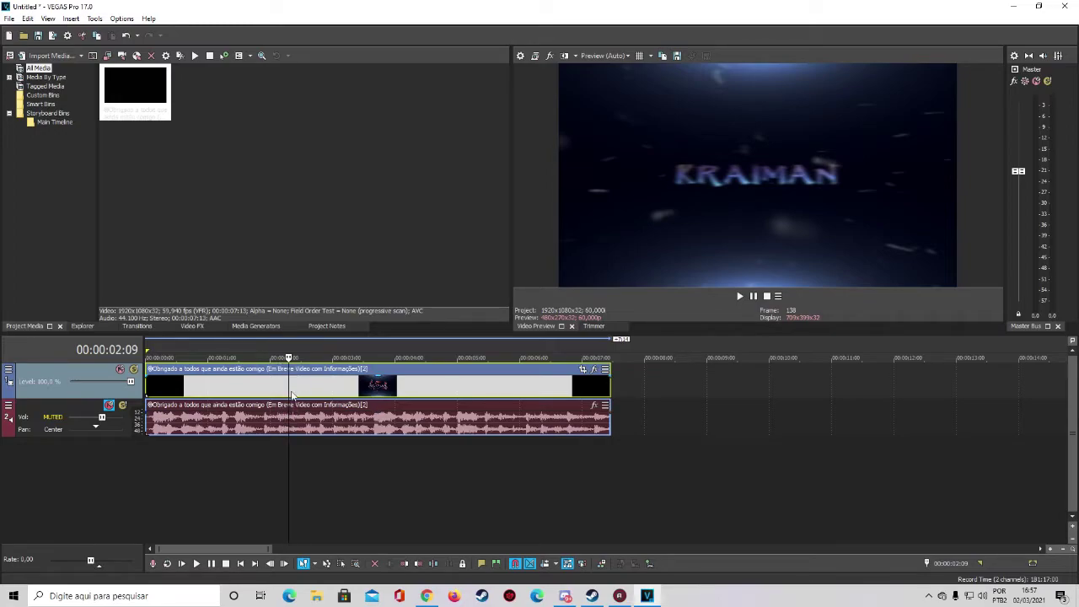
# Split the clip with its audio at 00:00:02:09 and shift the second part about 12 frames later to leave a gap.
pyautogui.rightClick(293, 394)
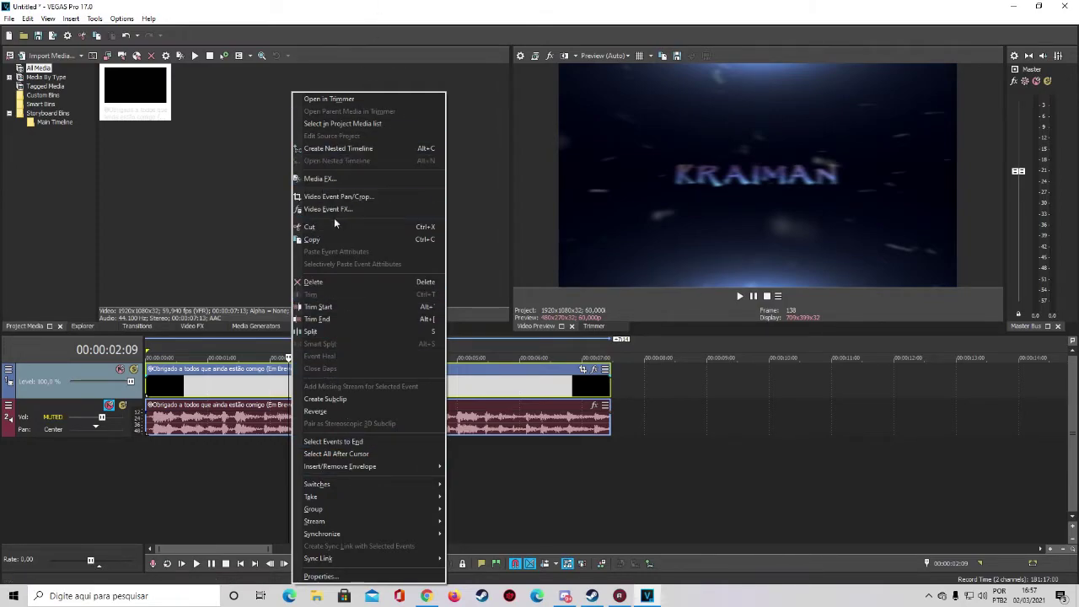
pyautogui.click(272, 6)
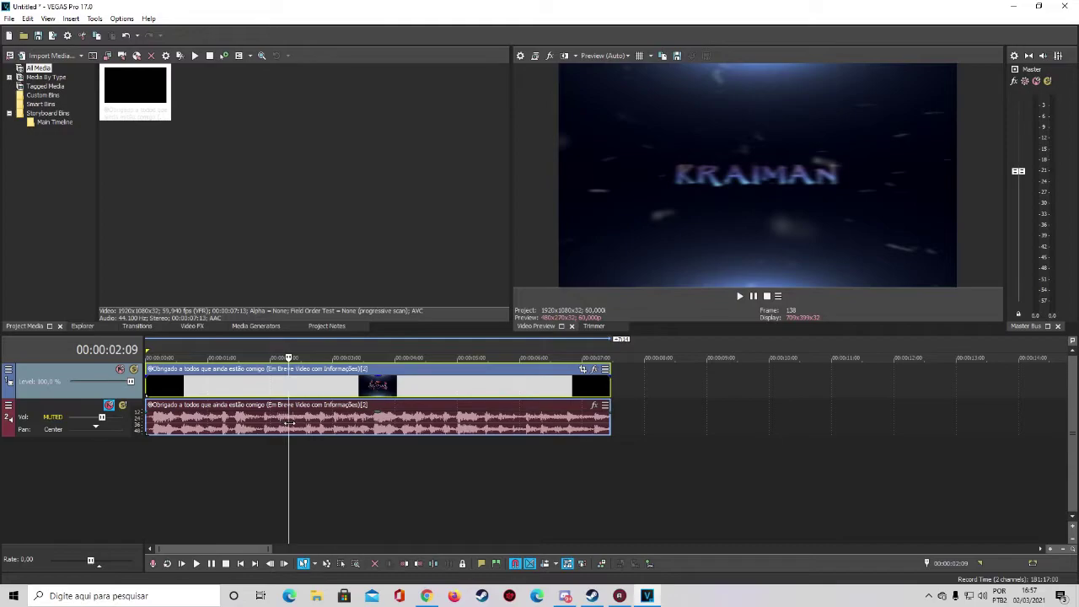
pyautogui.press('s')
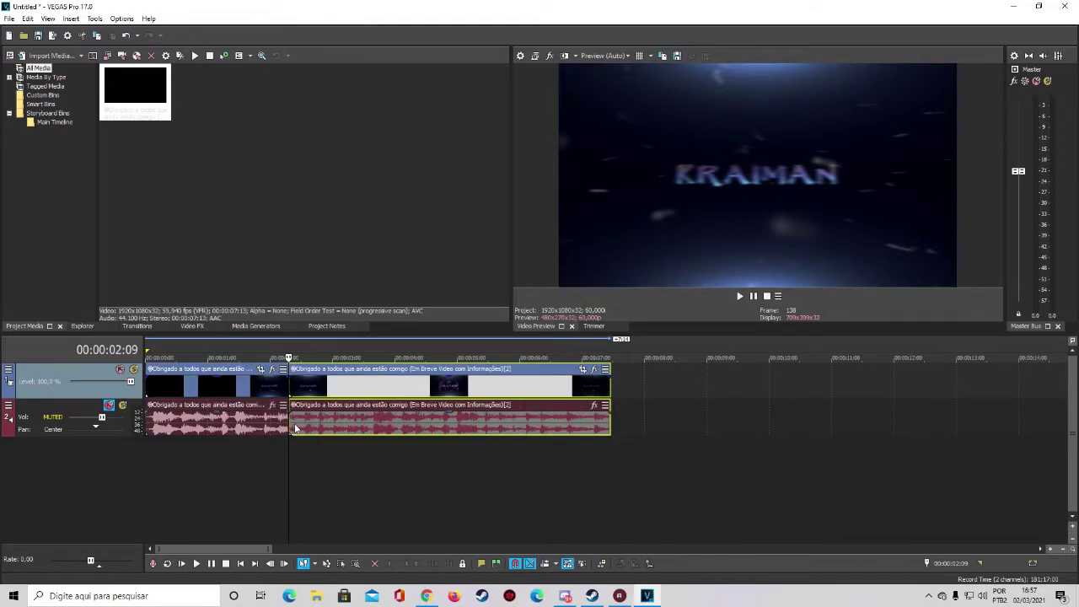
pyautogui.moveTo(290, 396); pyautogui.dragTo(318, 389)
# Play the timeline from 00:00:01:26 across the gap between the two parts, and stop playback.
pyautogui.click(264, 396)
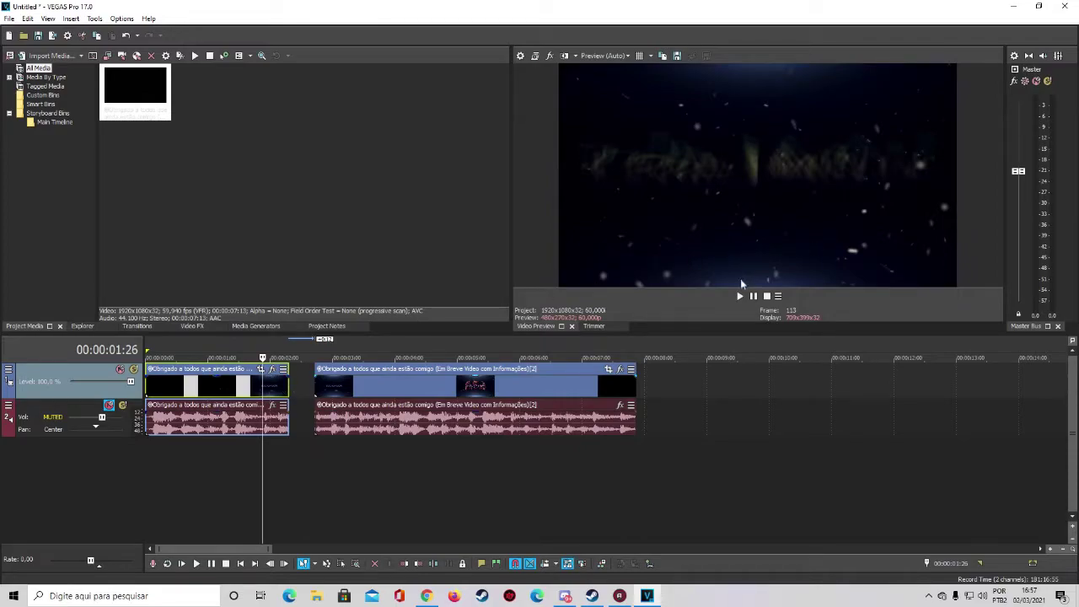
pyautogui.click(740, 295)
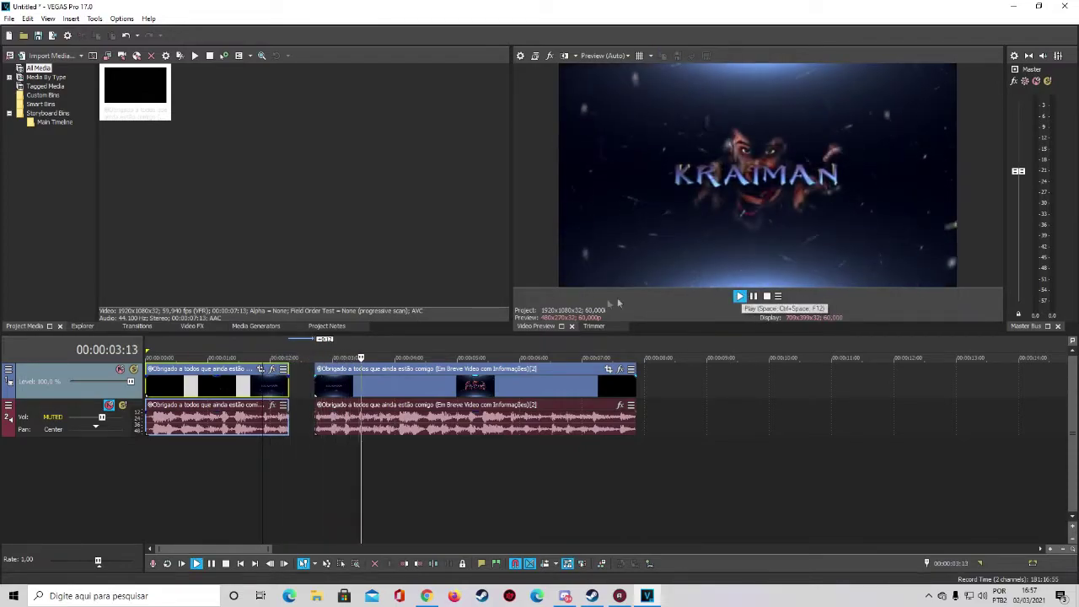
pyautogui.press('space')
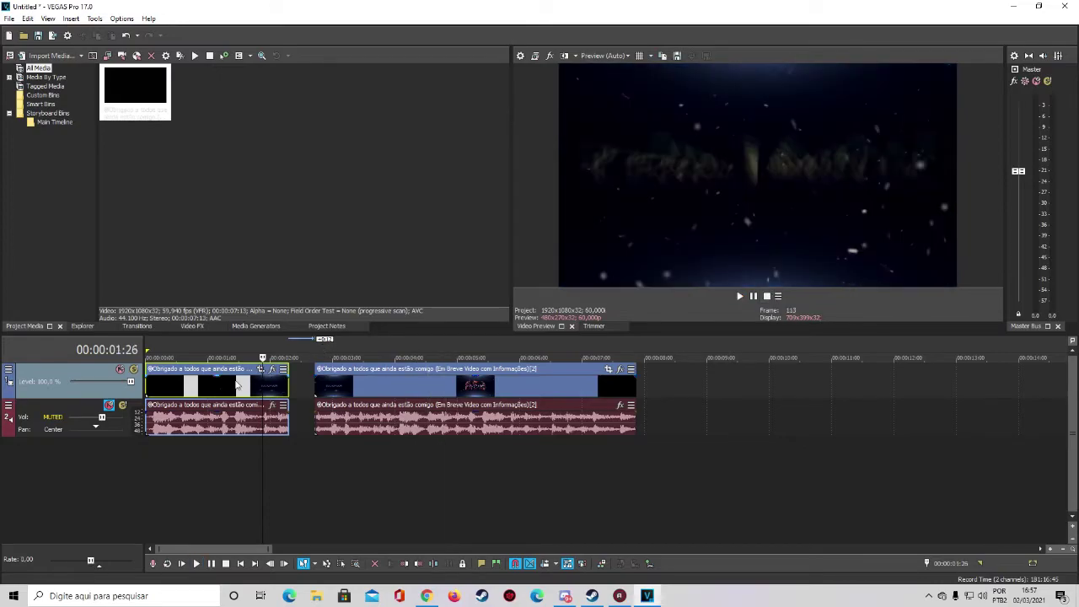
# Swap the parts by moving the first one to about 9 seconds and the second to the timeline start, and play the result.
pyautogui.moveTo(235, 386); pyautogui.dragTo(801, 398)
pyautogui.moveTo(501, 394); pyautogui.dragTo(166, 382)
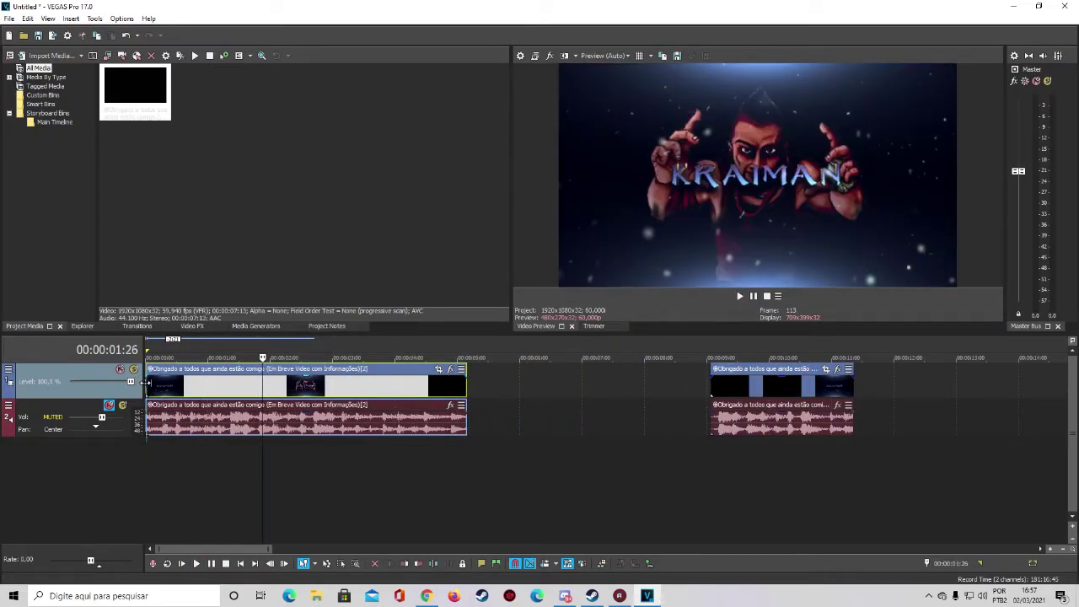
pyautogui.press('Home')
pyautogui.click(738, 296)
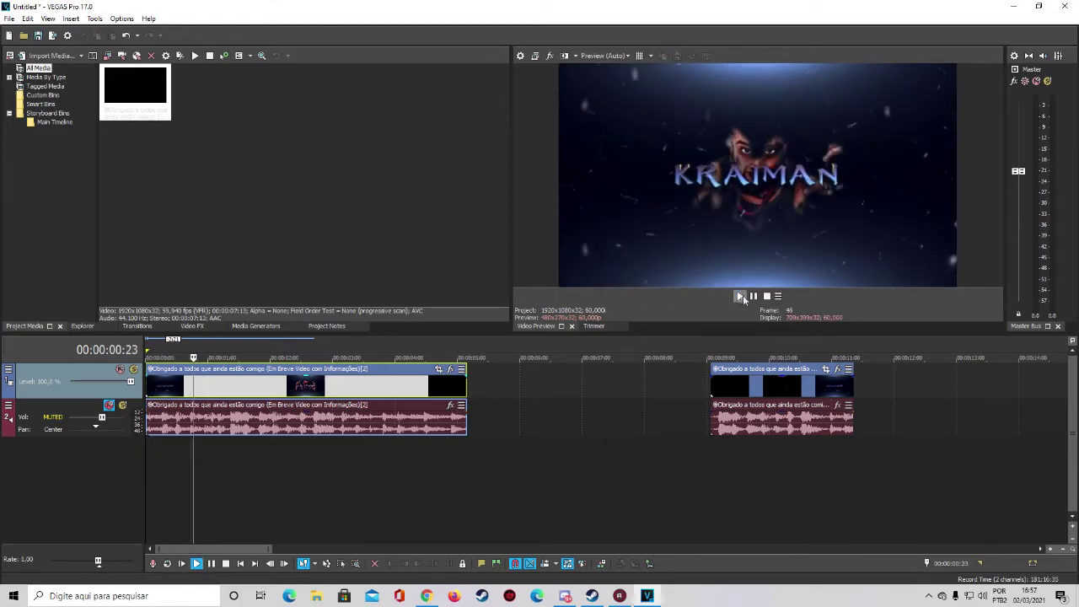
pyautogui.click(766, 297)
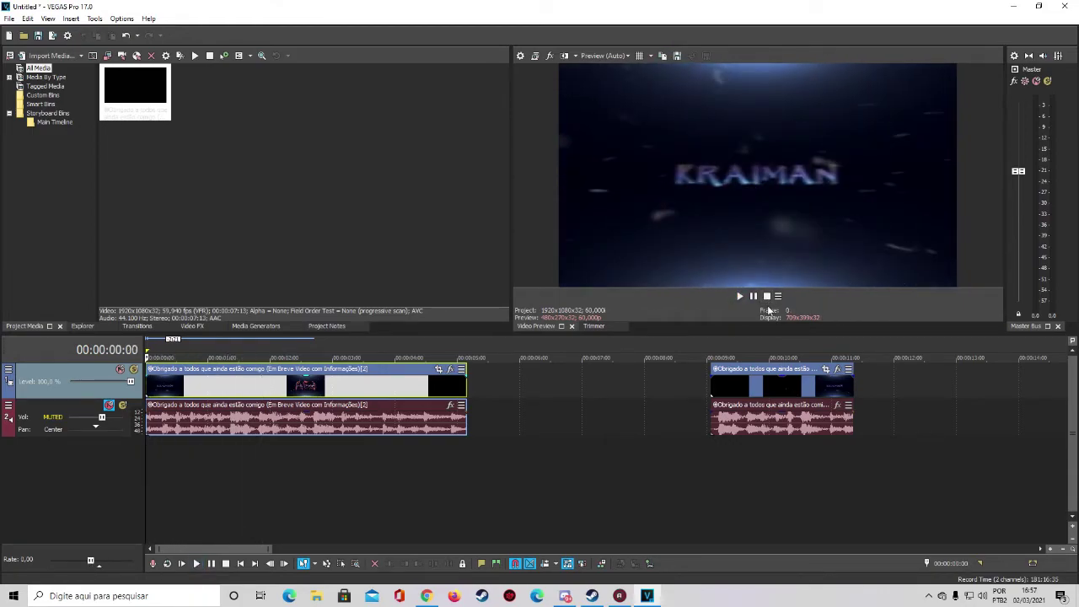
# Undo the part moves and the split until the original single clip is restored.
pyautogui.hotkey('ctrl', 'z')
pyautogui.hotkey('ctrl', 'z')
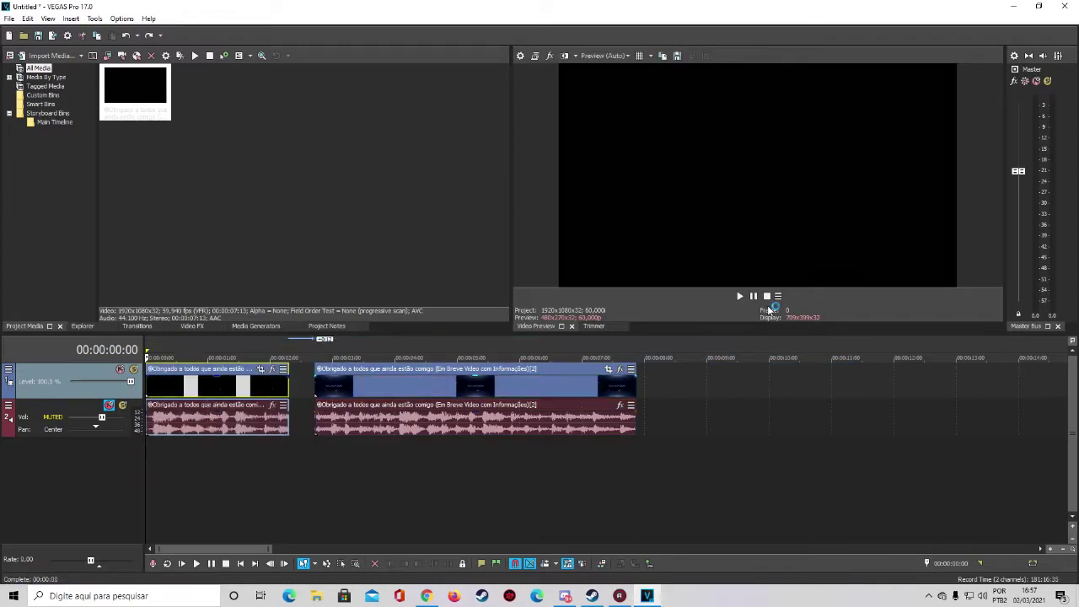
pyautogui.hotkey('ctrl', 'z')
pyautogui.hotkey('ctrl', 'z')
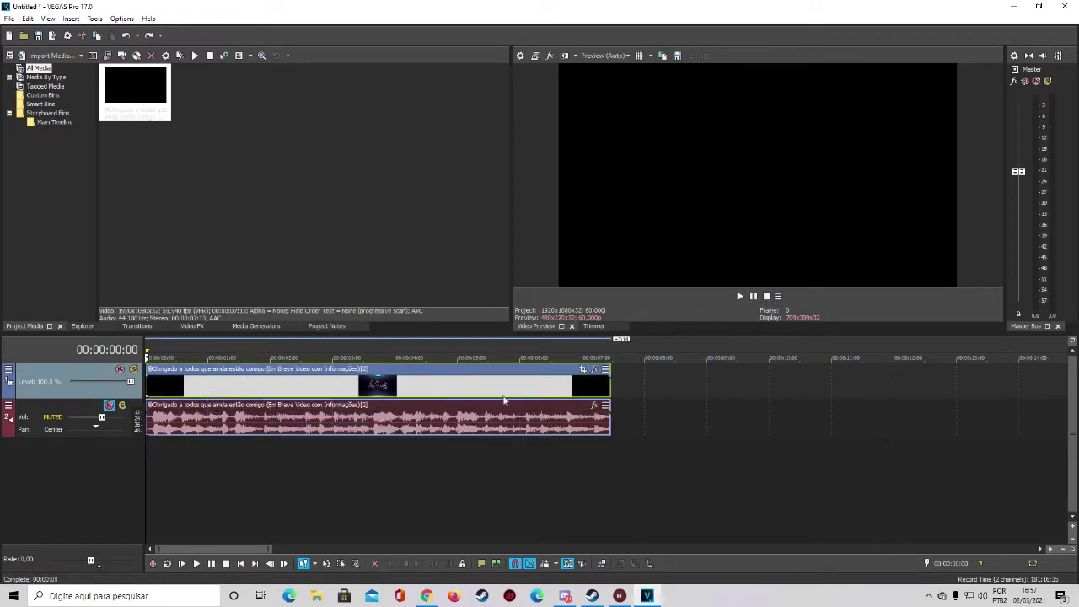
# Split the clip with its audio at 00:00:04:07 and undo the split.
pyautogui.click(365, 395)
pyautogui.press('space')
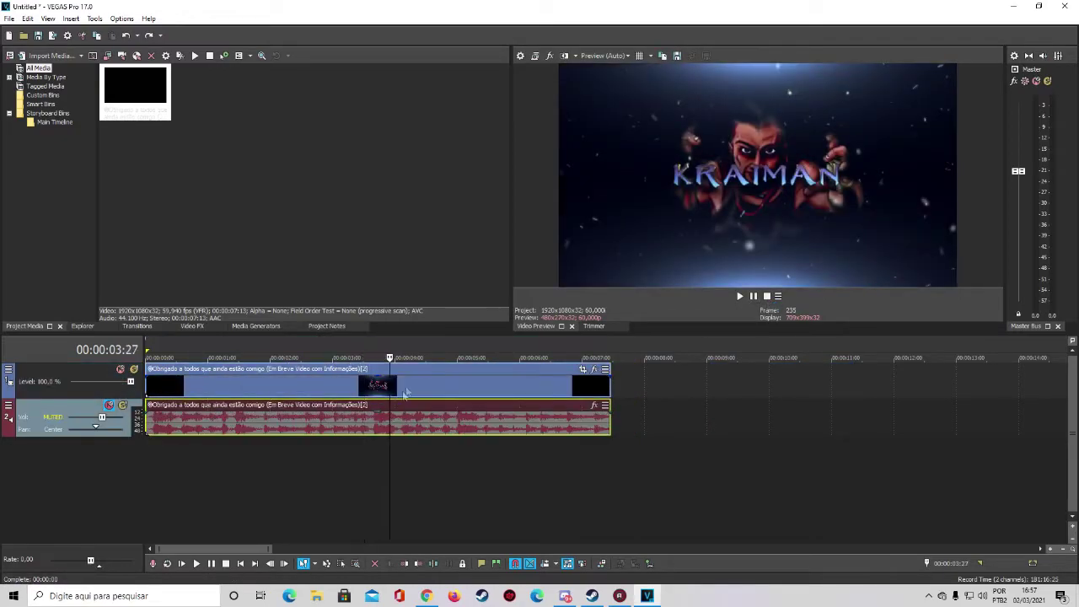
pyautogui.press('s')
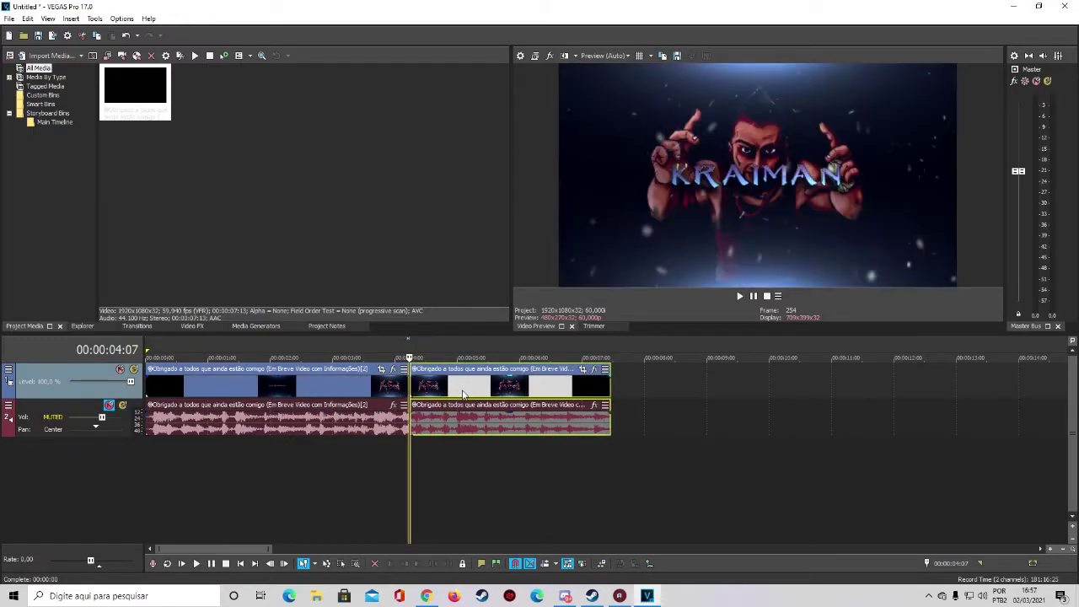
pyautogui.hotkey('ctrl', 'z')
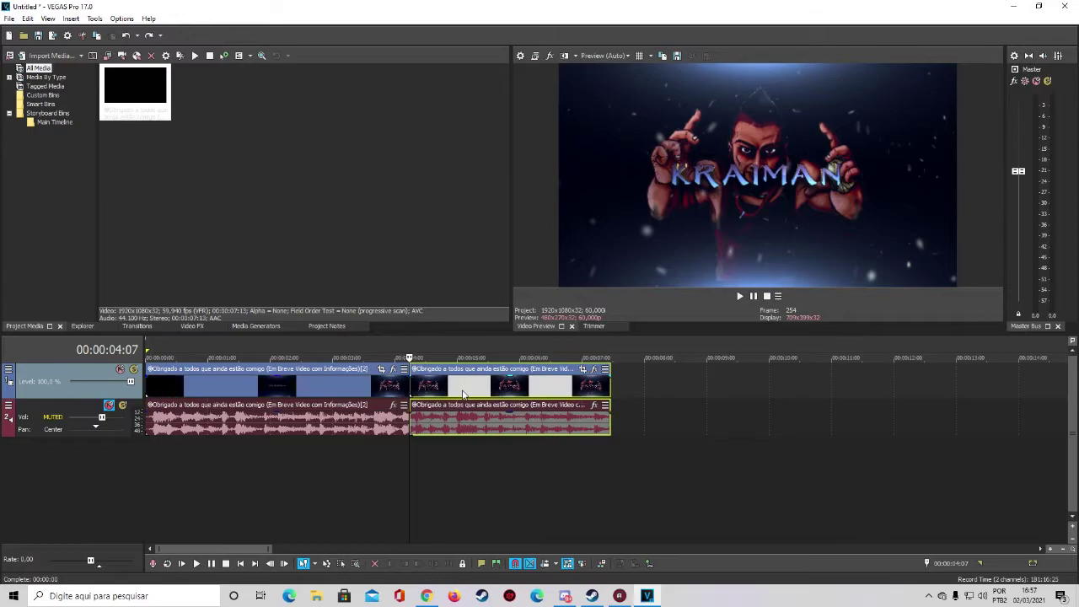
pyautogui.click(456, 390)
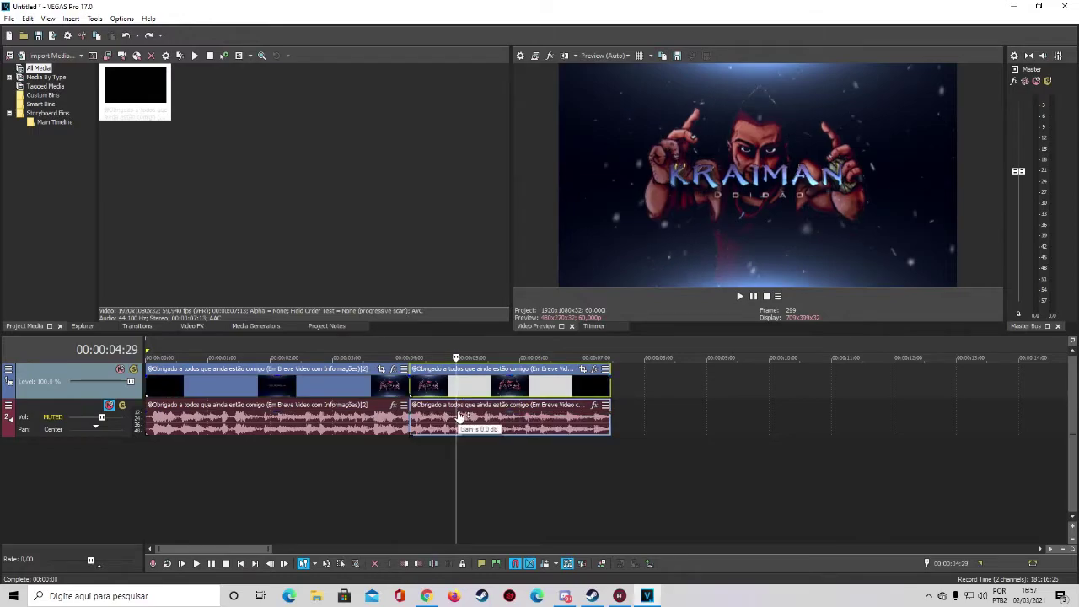
pyautogui.hotkey('ctrl', 'z')
# Select the video and audio events at several points along the clip to check that they are linked.
pyautogui.click(381, 389)
pyautogui.click(324, 388)
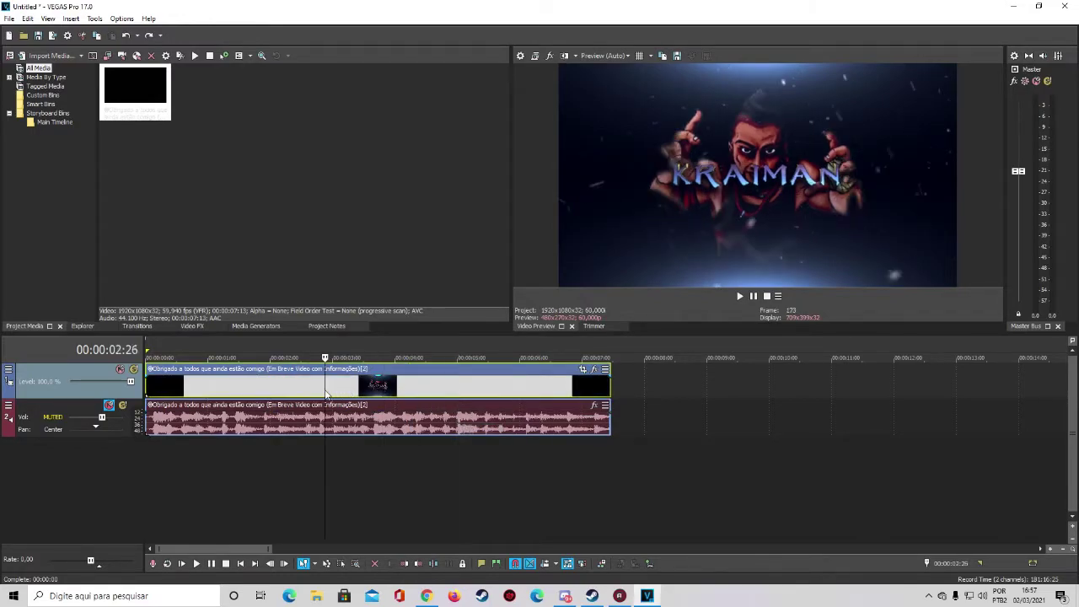
pyautogui.click(215, 388)
pyautogui.click(187, 388)
pyautogui.click(291, 387)
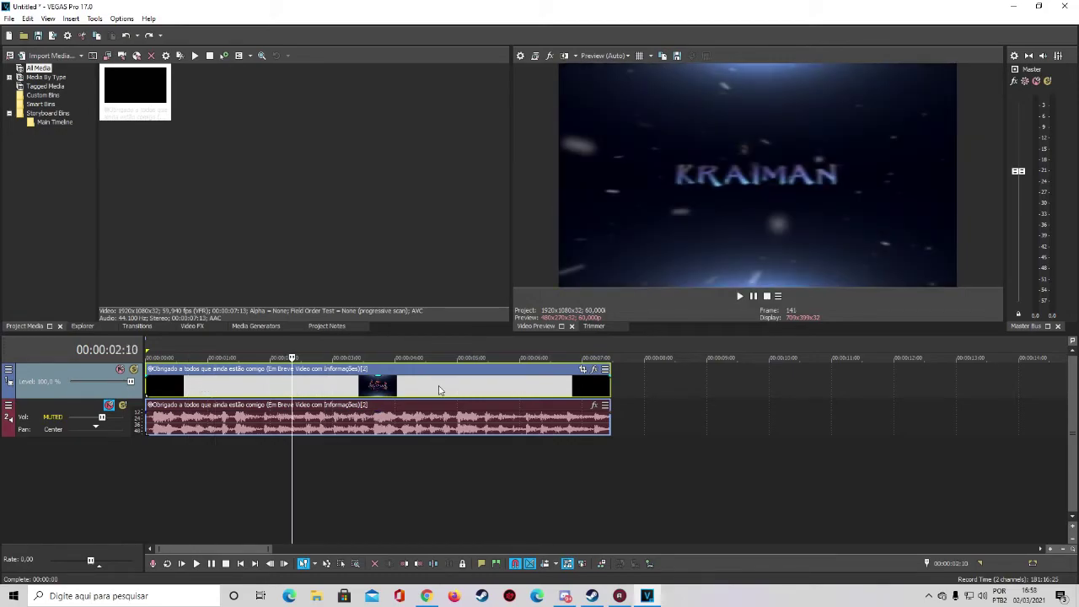
pyautogui.click(416, 430)
pyautogui.click(429, 421)
pyautogui.click(448, 421)
pyautogui.click(453, 396)
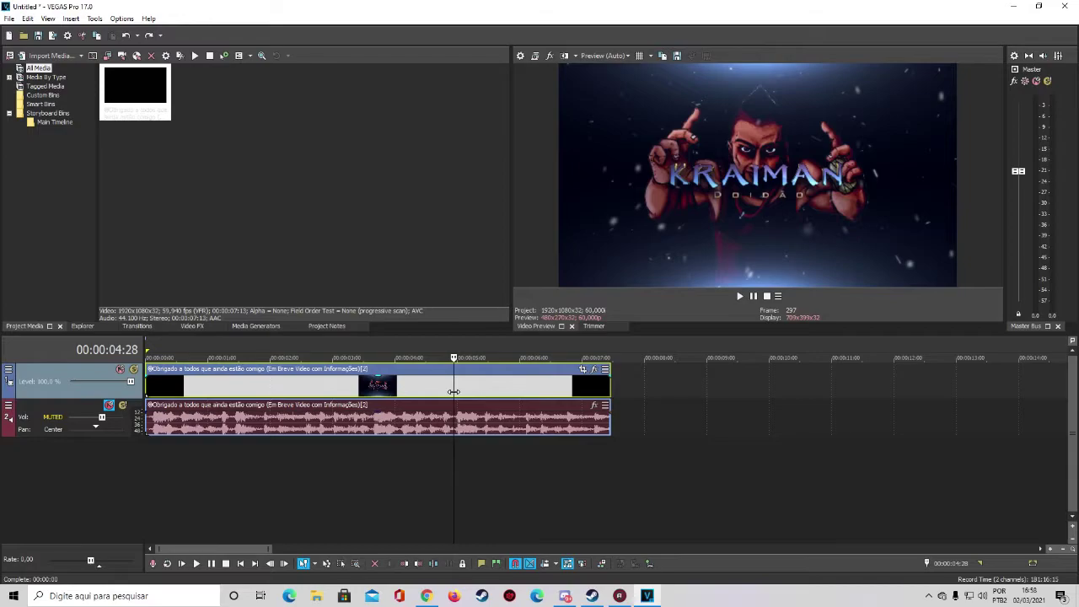
# Ungroup the video event from its audio event and select each one separately.
pyautogui.click(435, 393)
pyautogui.click(427, 384)
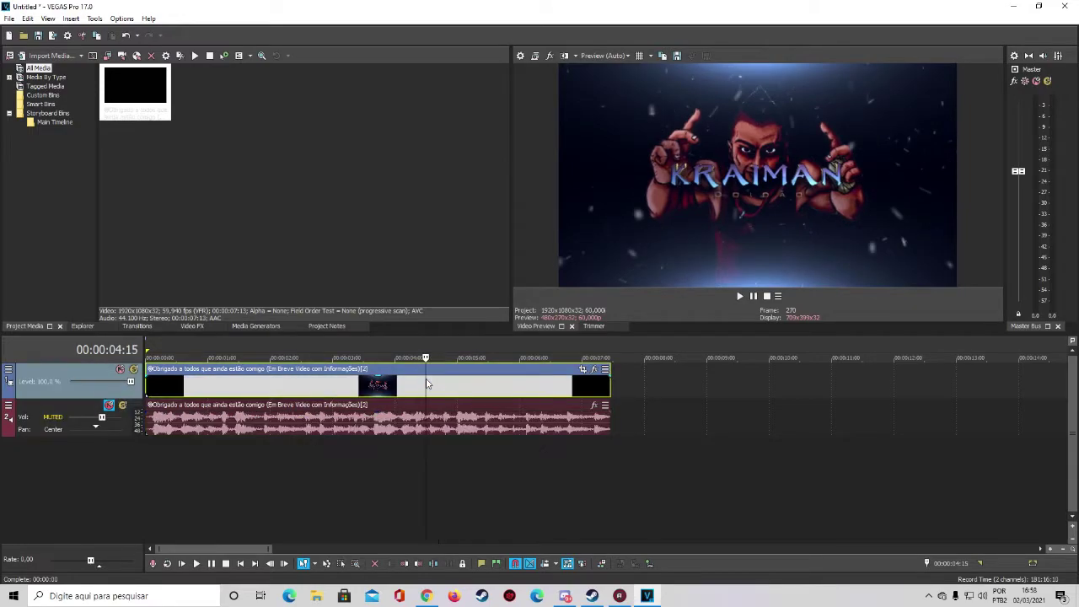
pyautogui.moveTo(456, 430)
pyautogui.mouseDown()
pyautogui.moveTo(576, 428)
pyautogui.moveTo(446, 426)
pyautogui.mouseUp()
pyautogui.moveTo(459, 390)
pyautogui.mouseDown()
pyautogui.moveTo(617, 389)
pyautogui.moveTo(458, 389)
pyautogui.mouseUp()
pyautogui.click(455, 389)
# Split only the video event at 00:00:03:10 and move its second part 26 frames later, leaving the audio in place.
pyautogui.click(354, 389)
pyautogui.press('s')
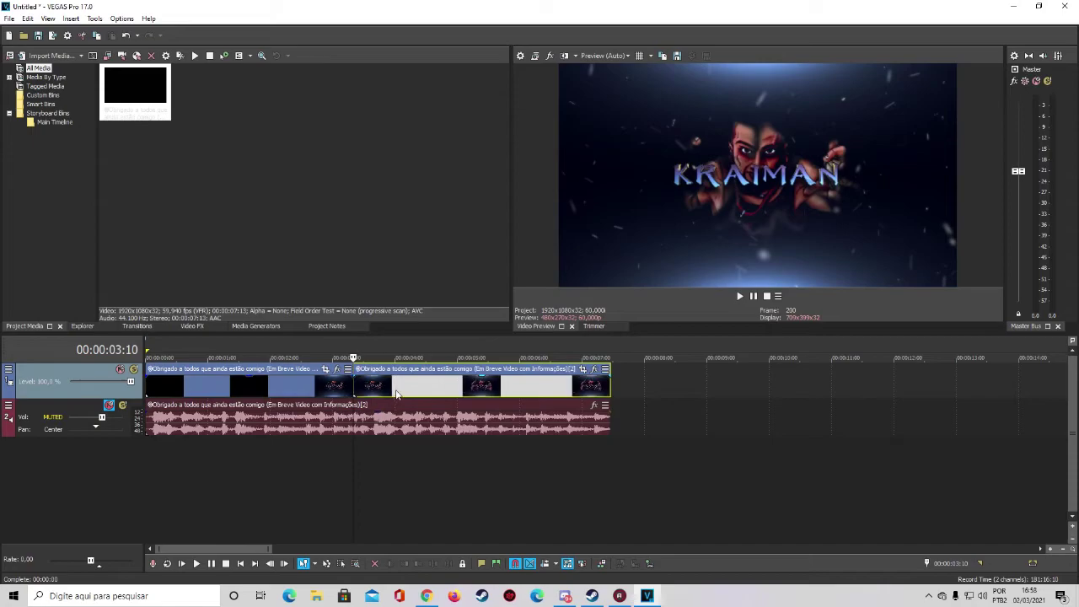
pyautogui.moveTo(397, 390); pyautogui.dragTo(451, 390)
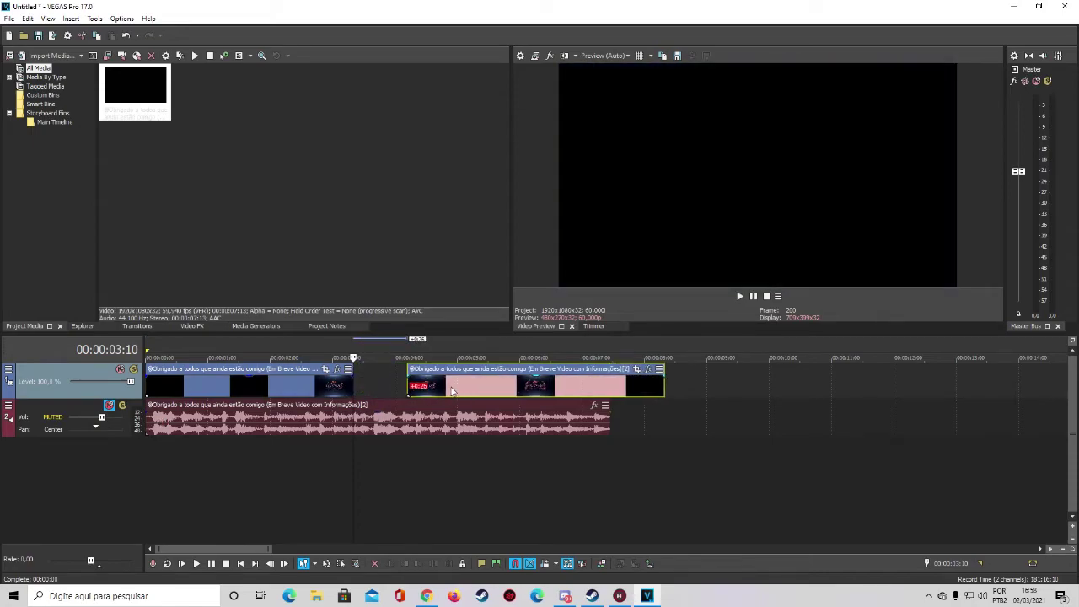
# Unmute the audio track and lower the master volume to -17.2 dB, playing the gap to hear the sound.
pyautogui.click(109, 405)
pyautogui.moveTo(1018, 172); pyautogui.dragTo(1018, 250)
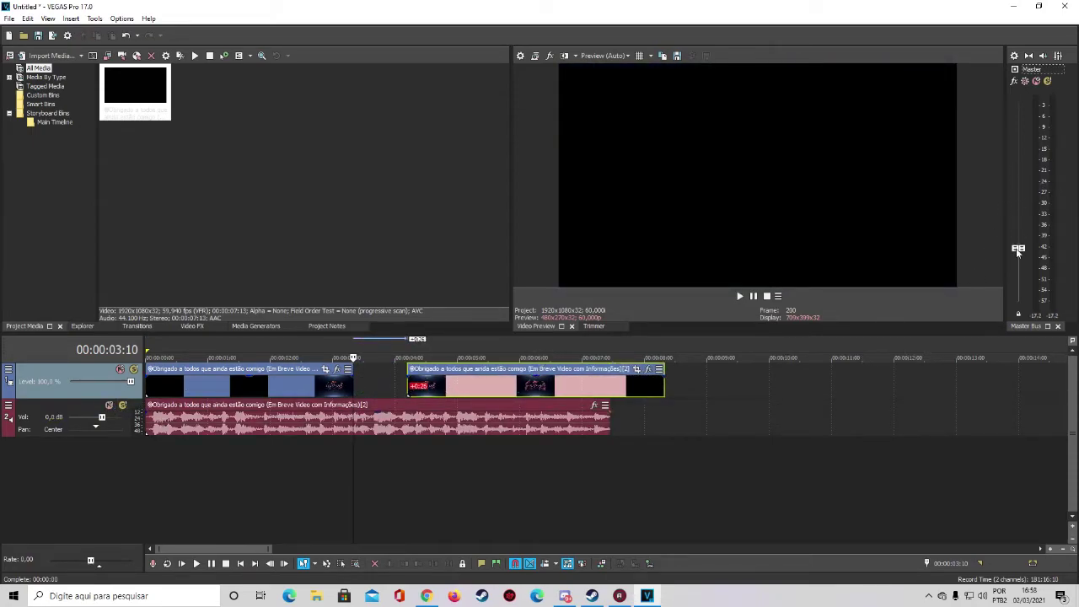
pyautogui.click(742, 297)
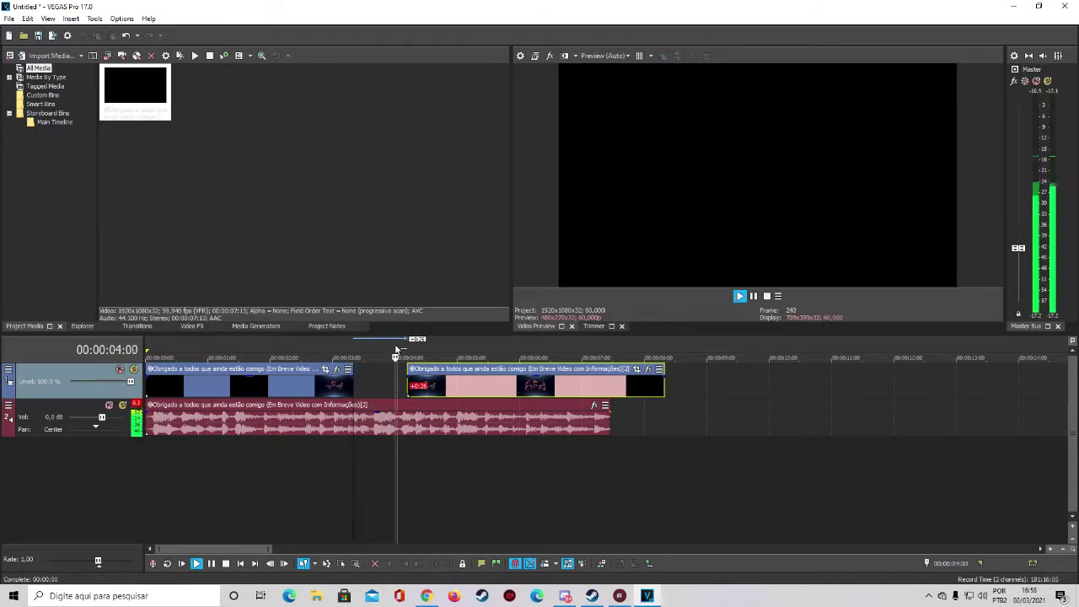
pyautogui.click(766, 295)
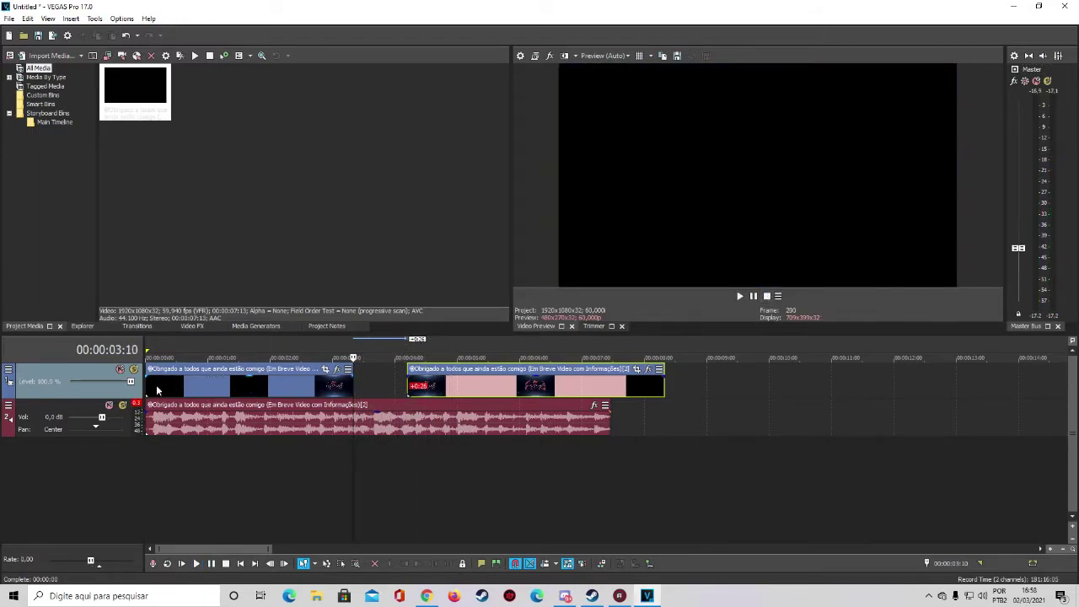
# Play the timeline from the start while moving the second video part to an offset of 1:02 from its audio, and stop.
pyautogui.press('Home')
pyautogui.click(739, 296)
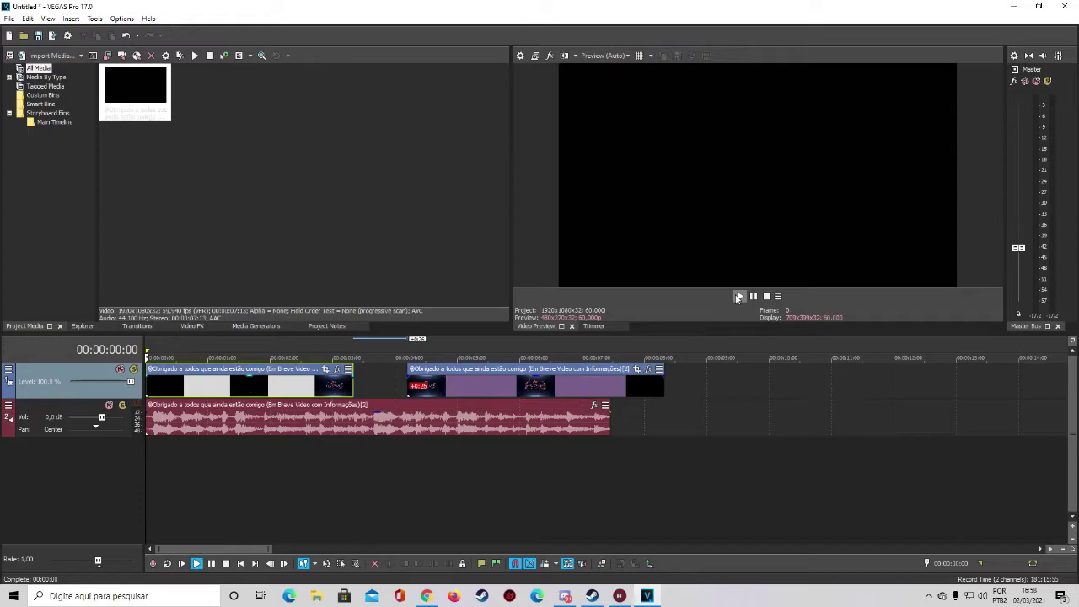
pyautogui.click(498, 394)
pyautogui.moveTo(497, 393); pyautogui.dragTo(509, 394)
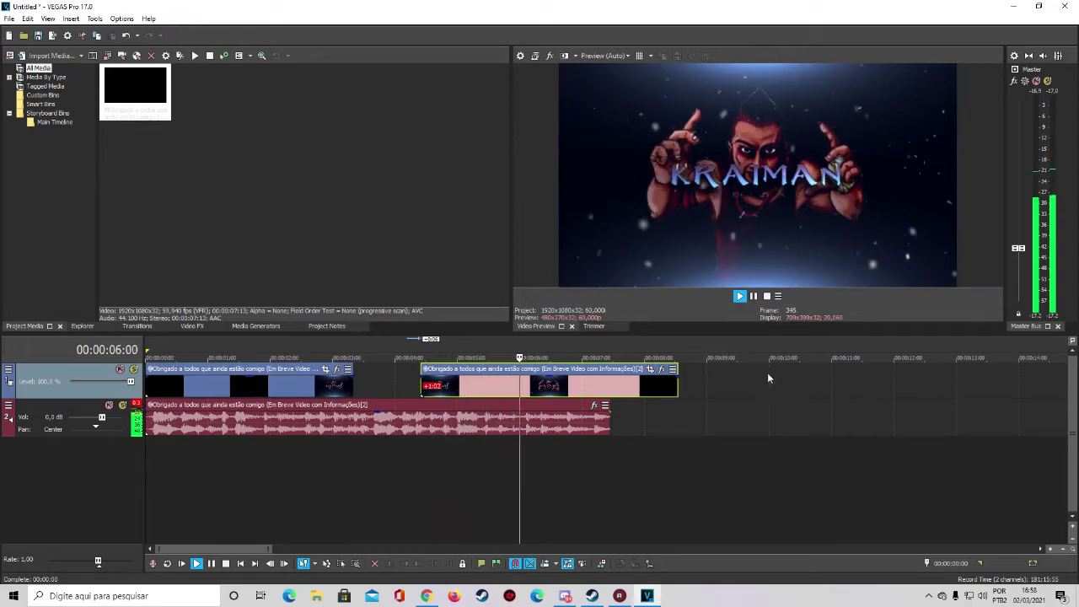
pyautogui.click(766, 296)
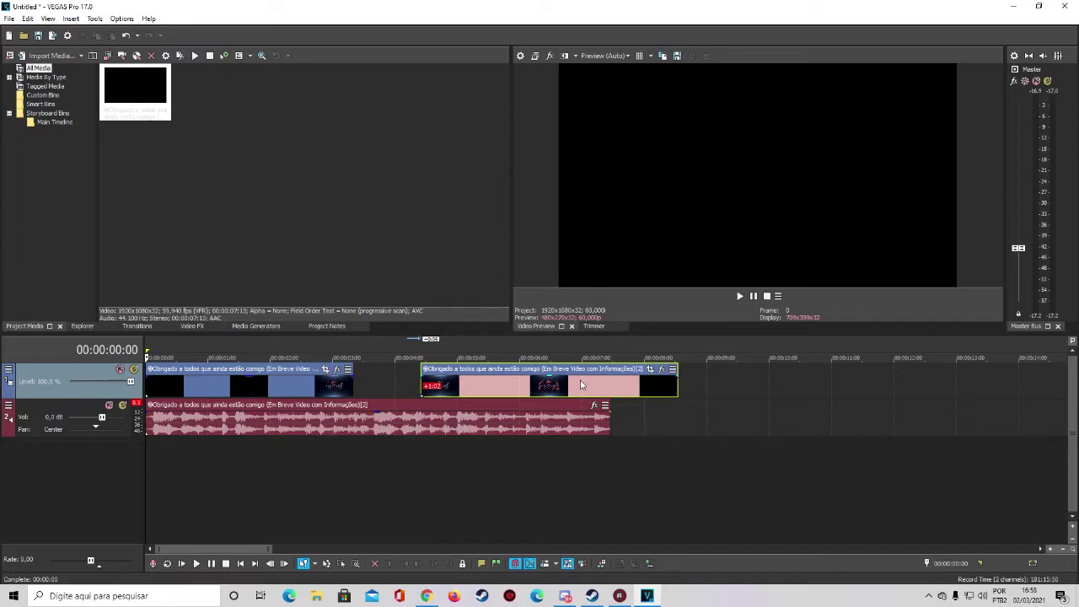
# Undo the video moves, the master volume change, the split and the ungrouping to restore the single clip with linked audio.
pyautogui.moveTo(581, 385); pyautogui.dragTo(581, 385)
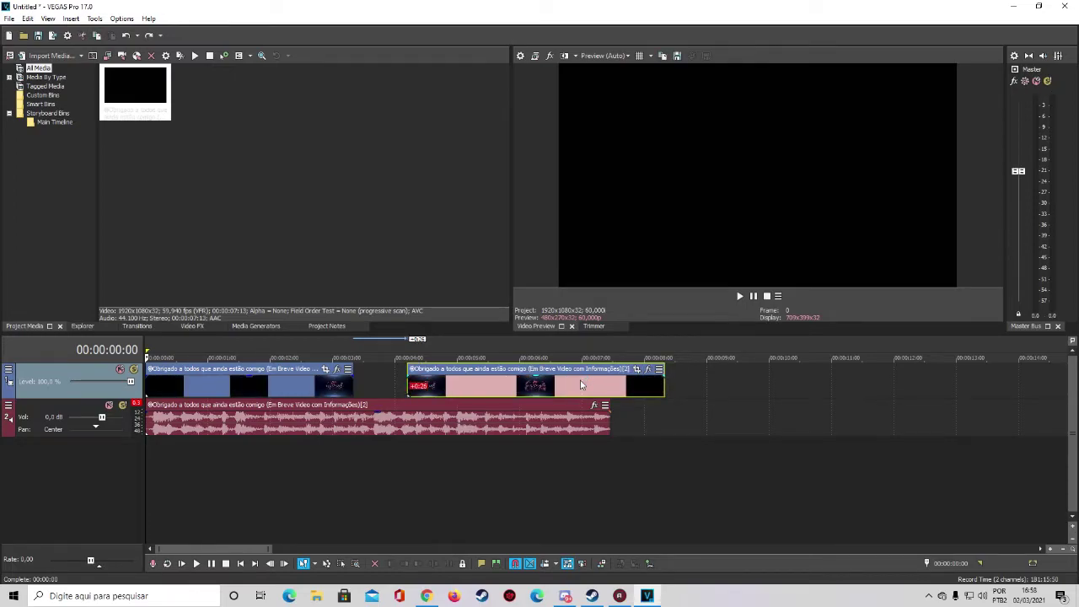
pyautogui.hotkey('ctrl', 'z')
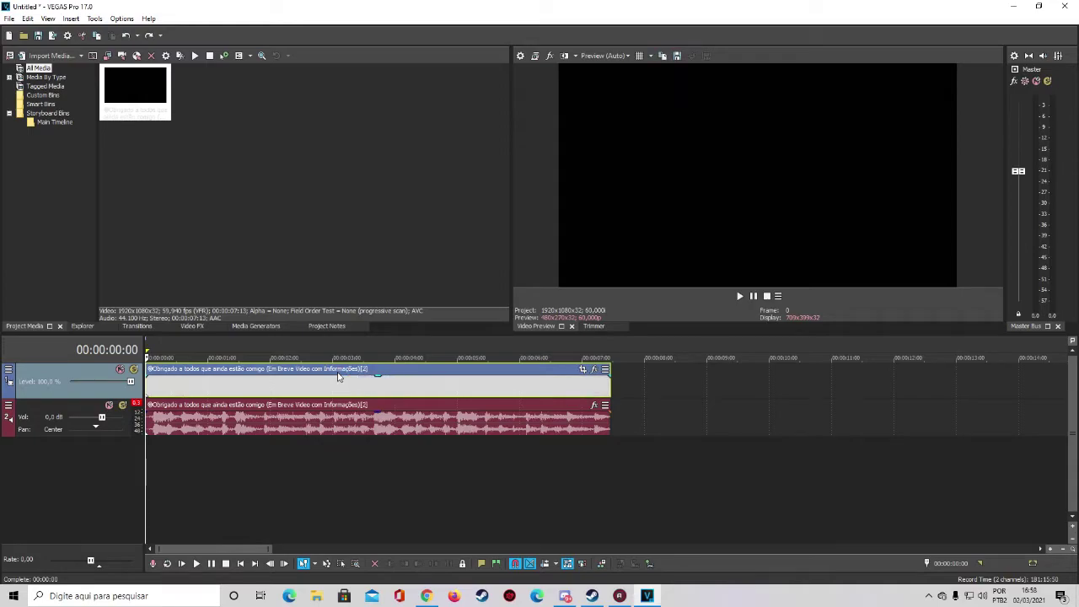
# Select the linked video event and place the timeline cursor at 00:00:03:28.
pyautogui.click(379, 417)
pyautogui.click(400, 389)
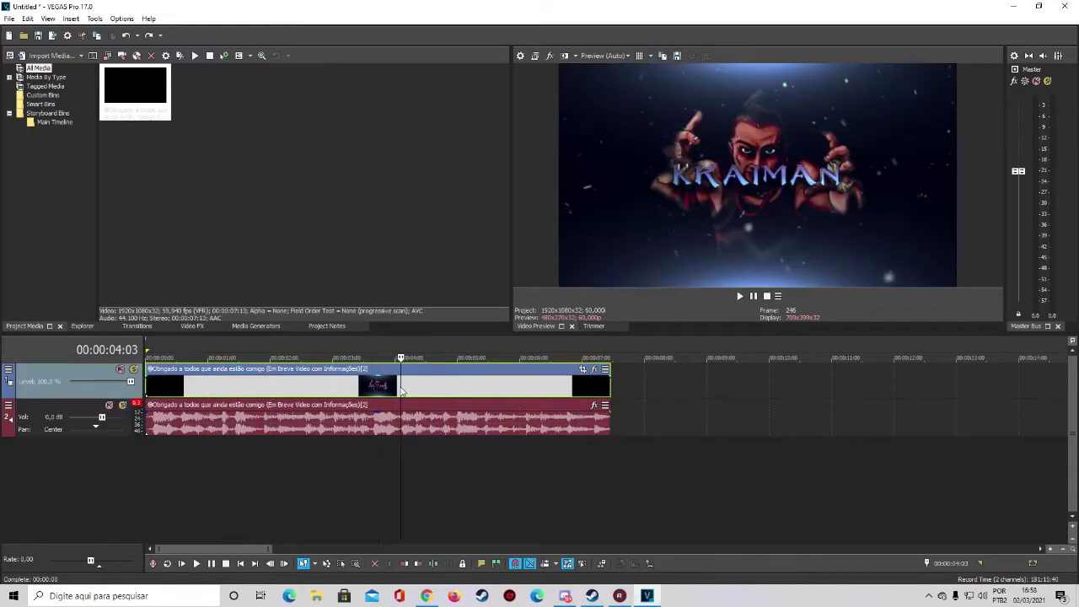
pyautogui.click(453, 425)
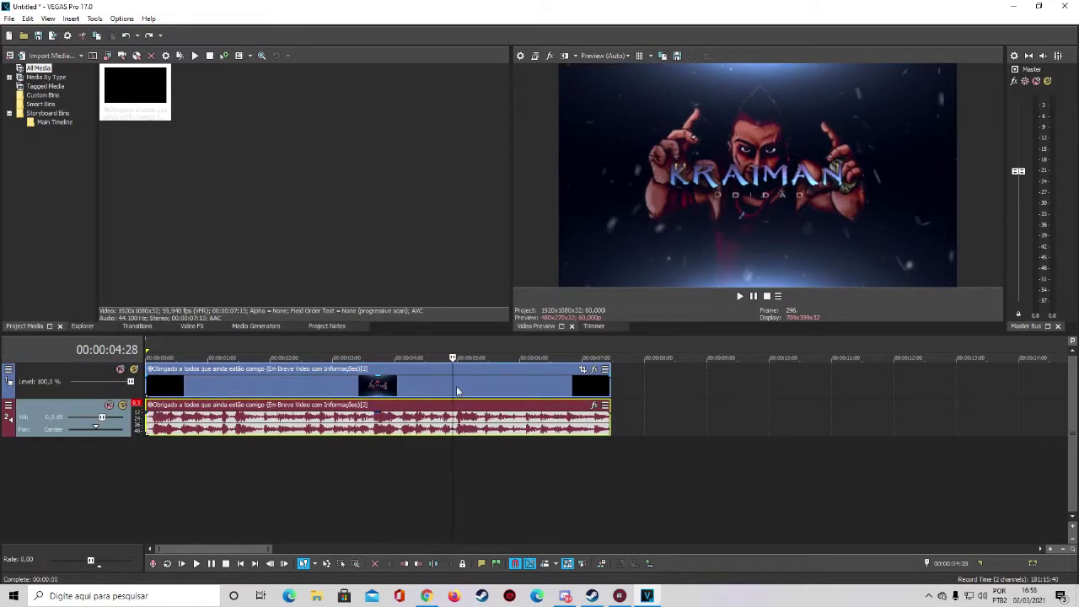
pyautogui.click(493, 386)
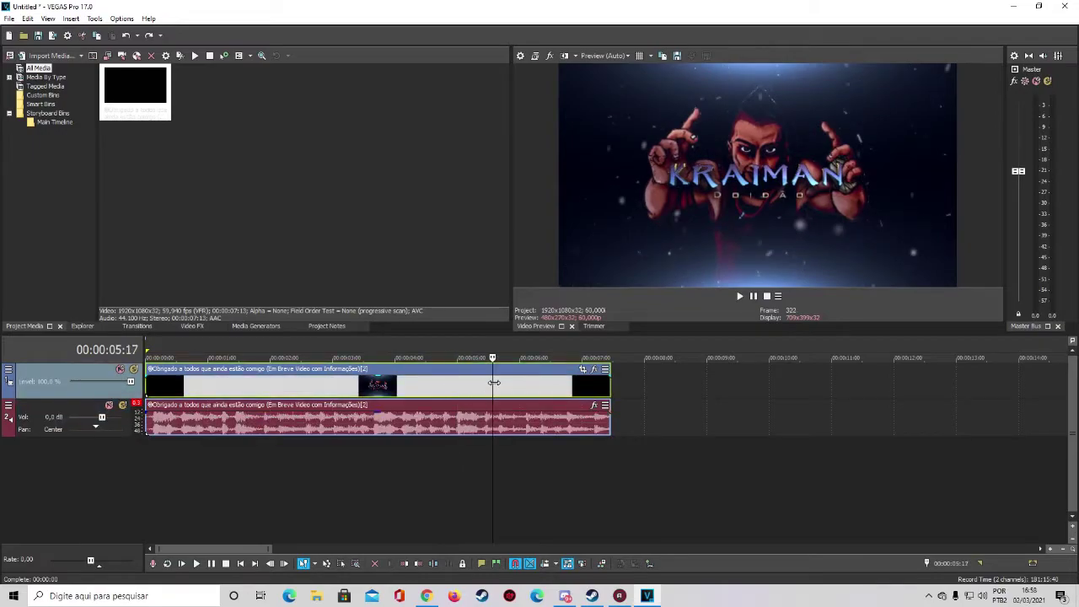
pyautogui.click(390, 386)
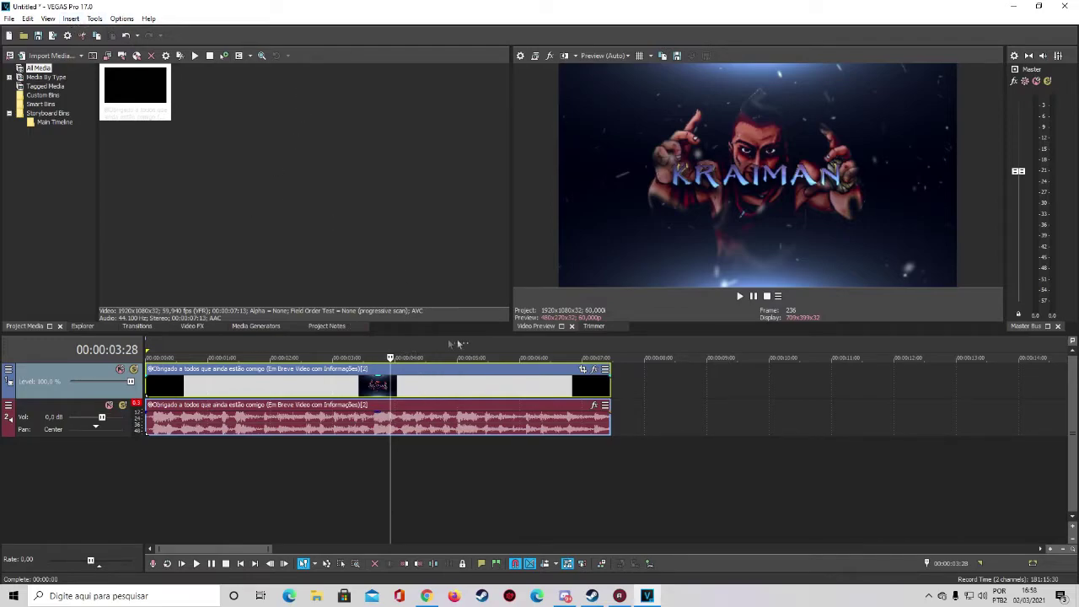
# Insert an empty video track above the clip's track.
pyautogui.click(72, 19)
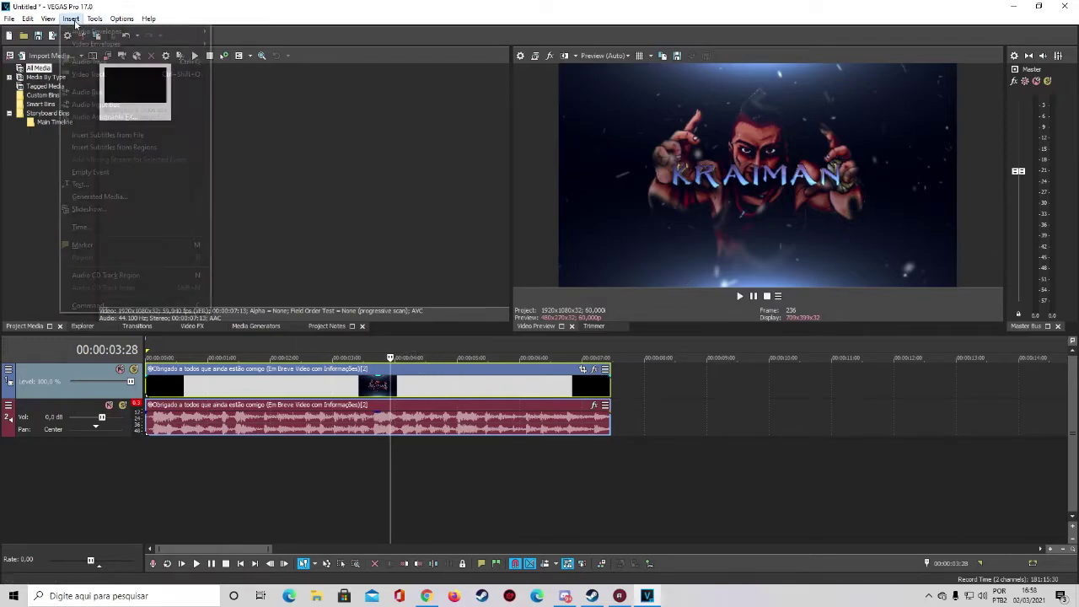
pyautogui.click(110, 74)
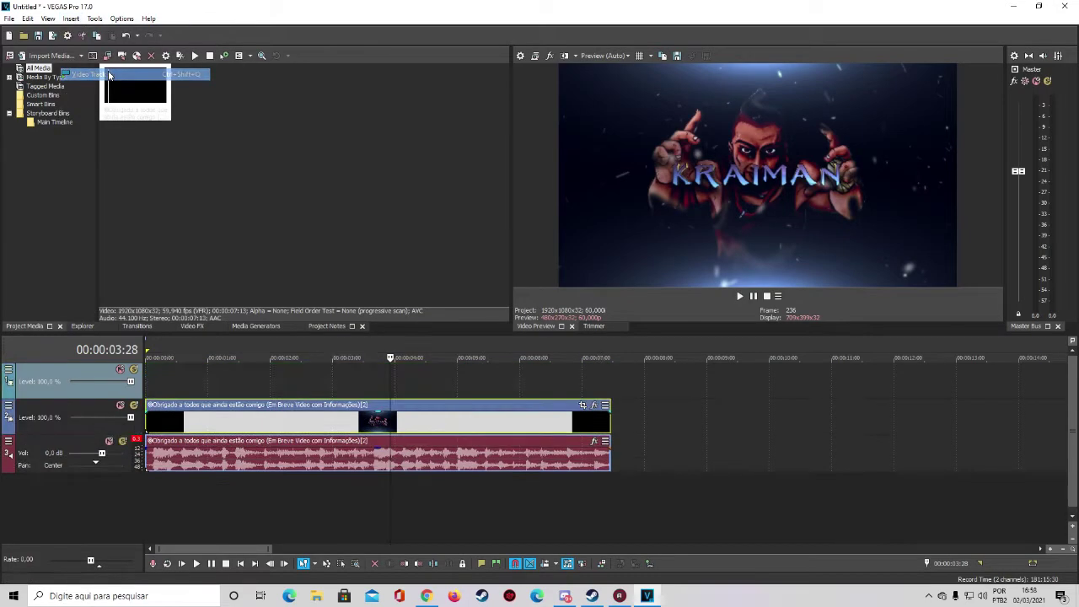
pyautogui.click(355, 390)
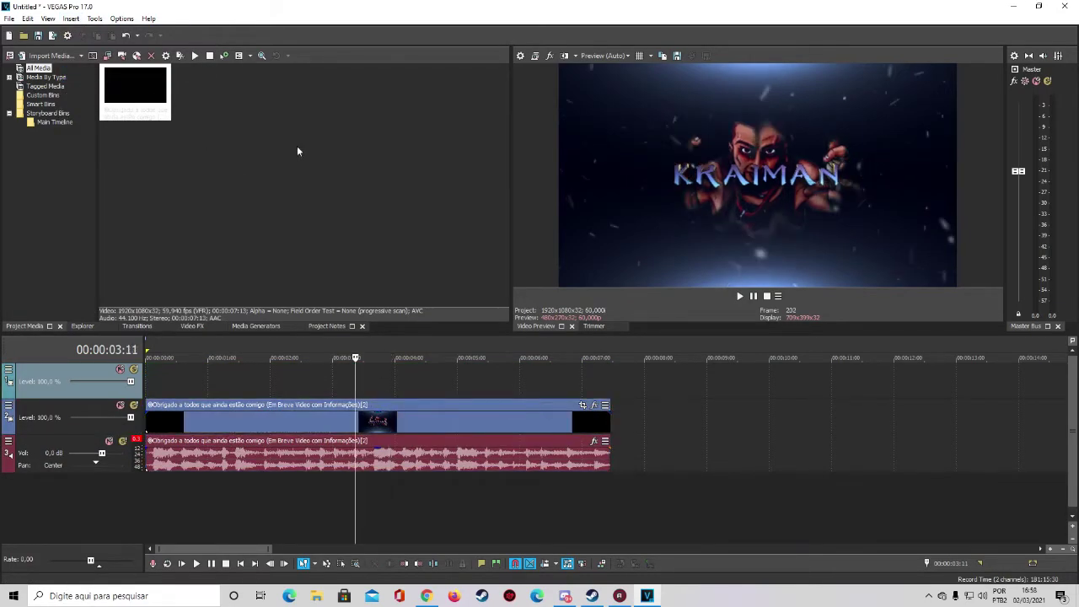
pyautogui.click(8, 18)
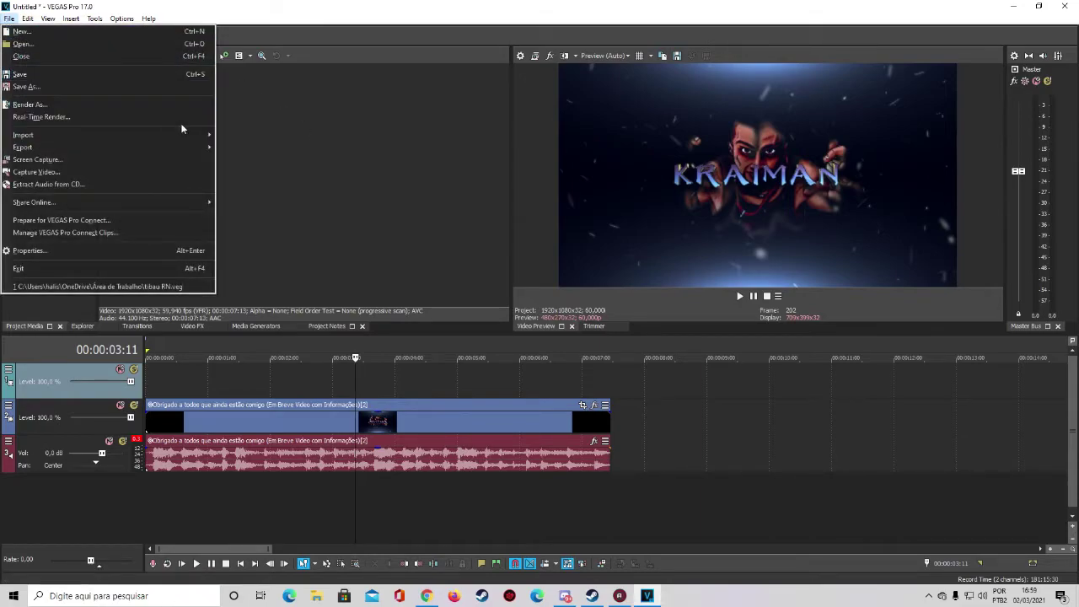
pyautogui.moveTo(106, 135)
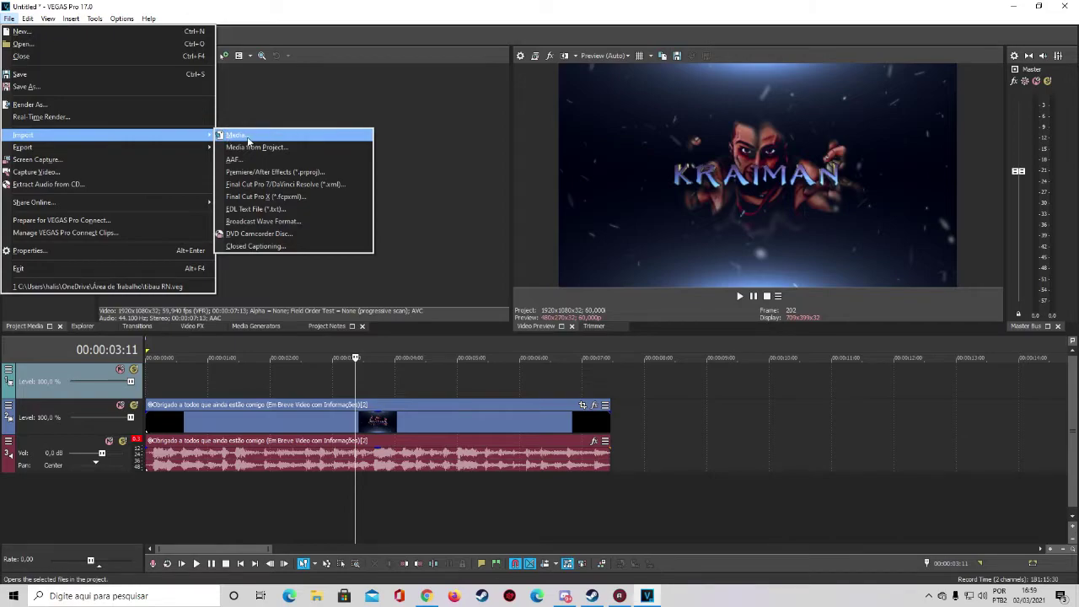
pyautogui.click(368, 127)
pyautogui.click(360, 379)
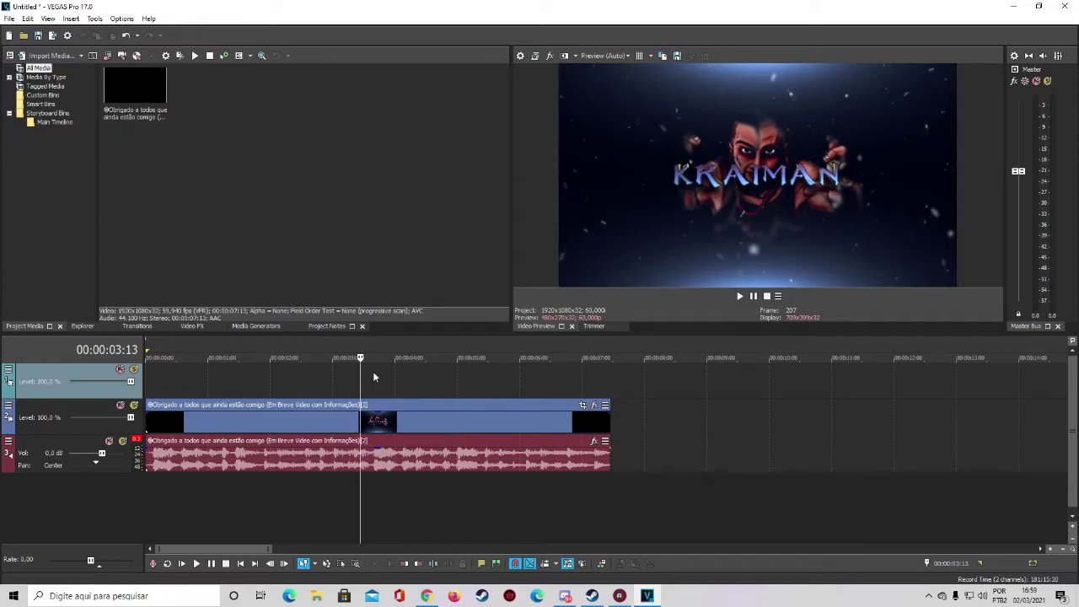
# Insert text media on the empty video track at 00:00:02:08 and set its text to "teste".
pyautogui.click(287, 387)
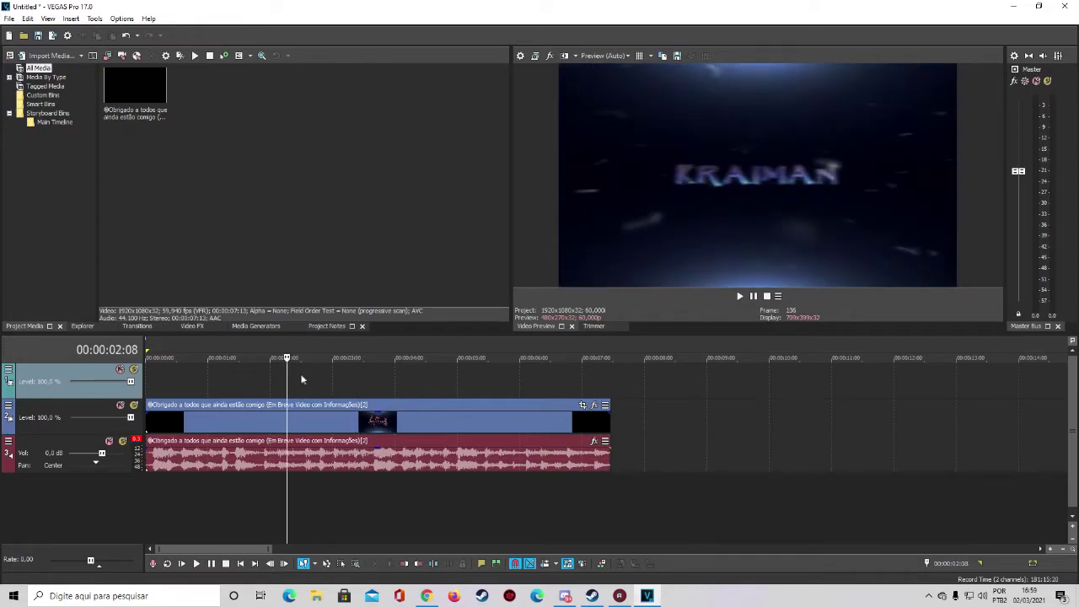
pyautogui.rightClick(364, 385)
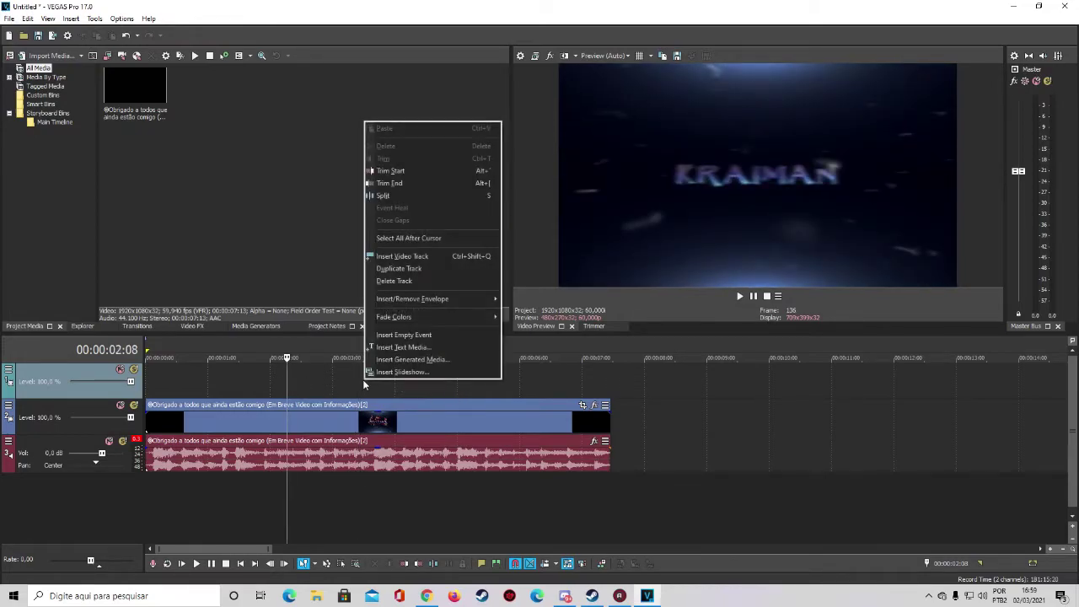
pyautogui.click(416, 348)
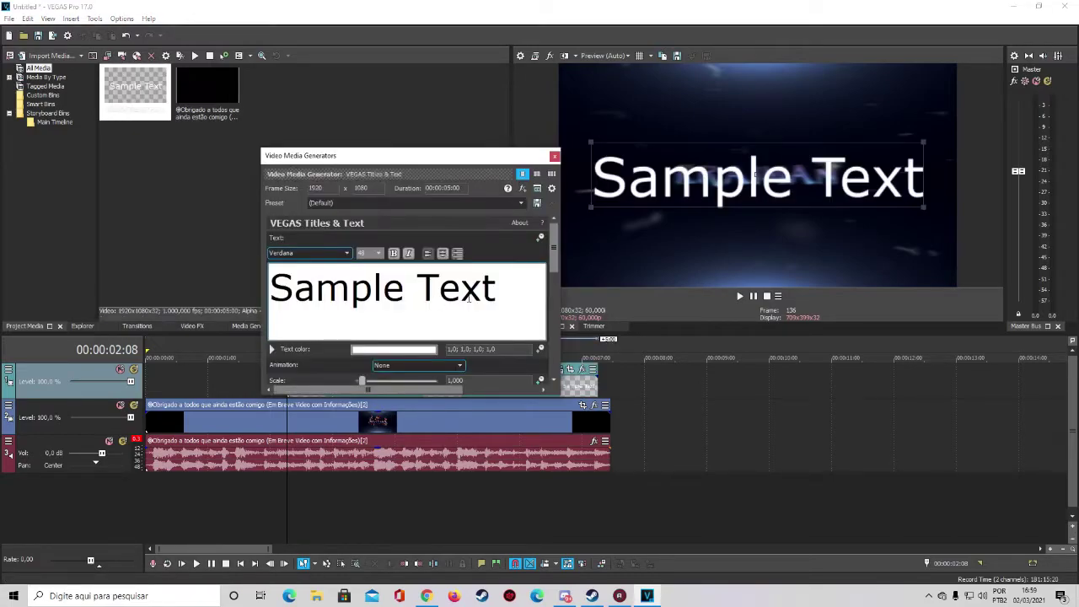
pyautogui.hotkey('ctrl', 'a')
pyautogui.write('teste')
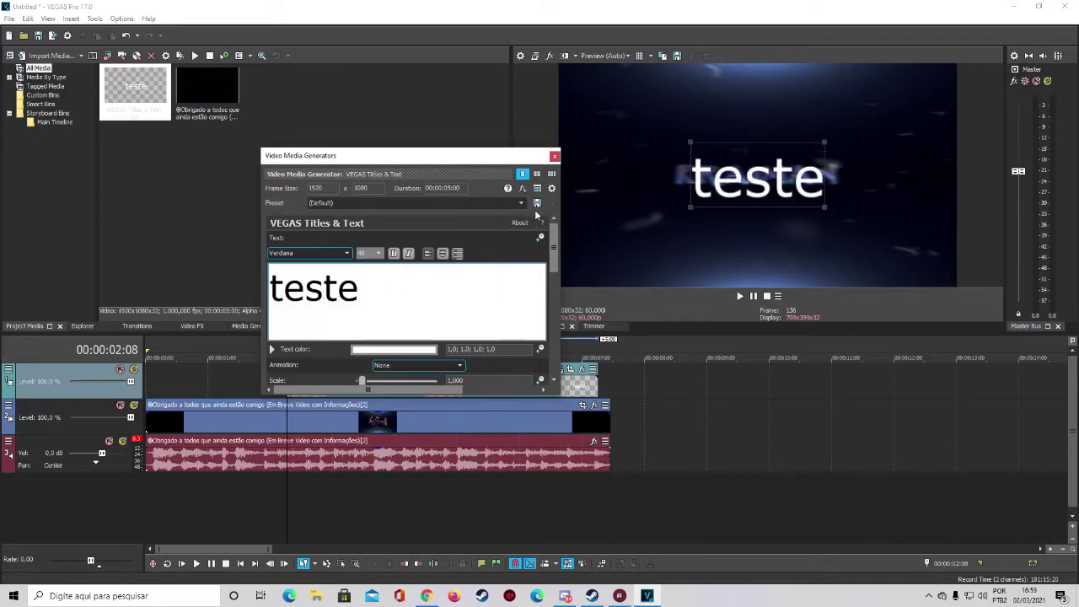
# Format the title in the Aerosol font at size 52, enlarge it to a scale of about 2.1, and close its settings.
pyautogui.hotkey('ctrl', 'a')
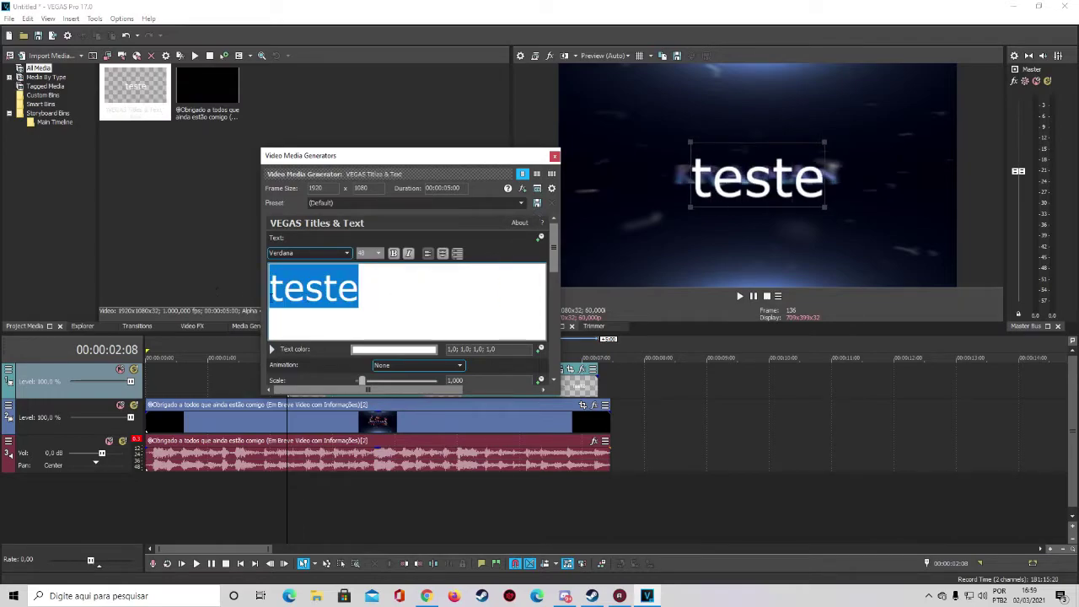
pyautogui.click(378, 254)
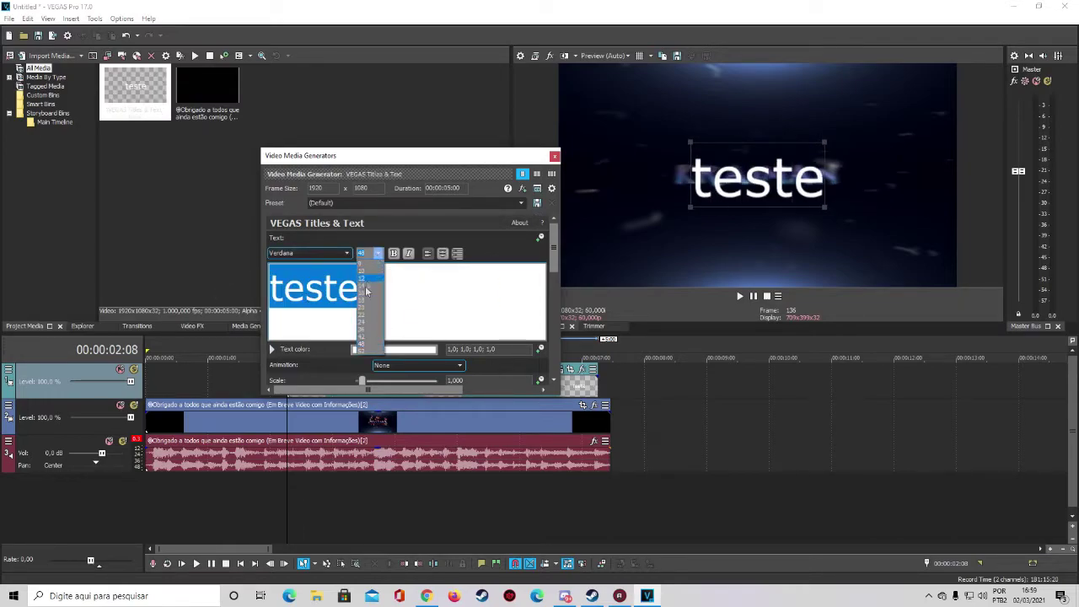
pyautogui.click(364, 349)
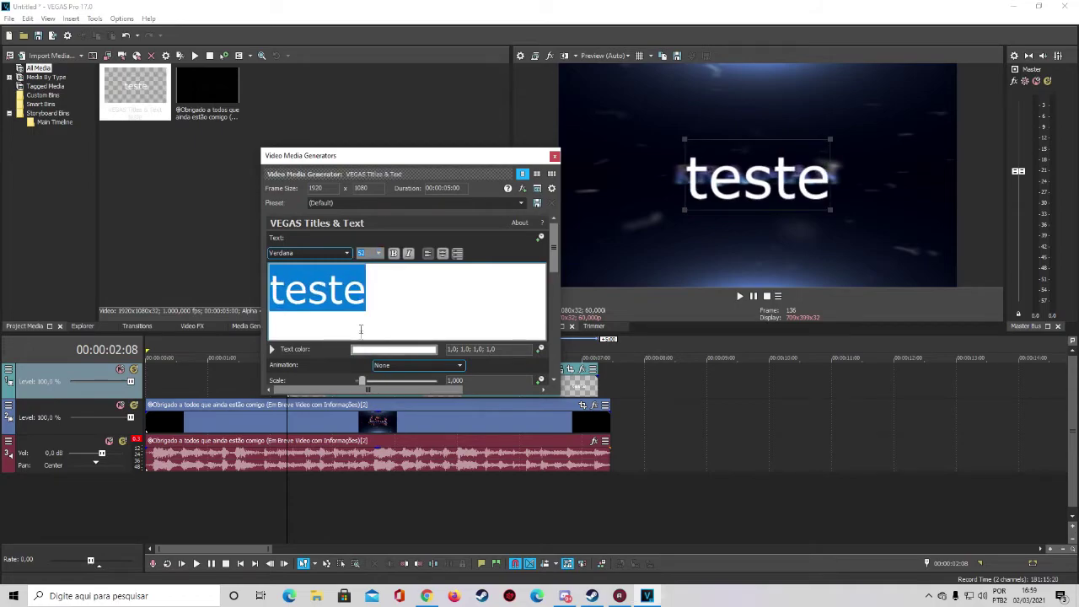
pyautogui.click(348, 253)
pyautogui.moveTo(344, 440); pyautogui.dragTo(344, 313)
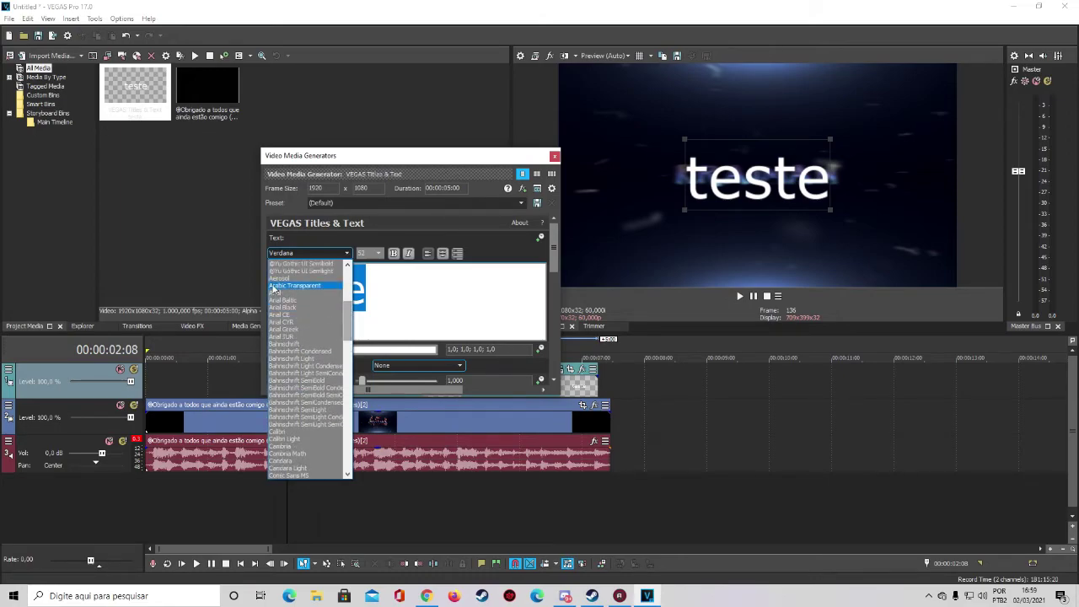
pyautogui.click(280, 278)
pyautogui.moveTo(835, 211); pyautogui.dragTo(894, 253)
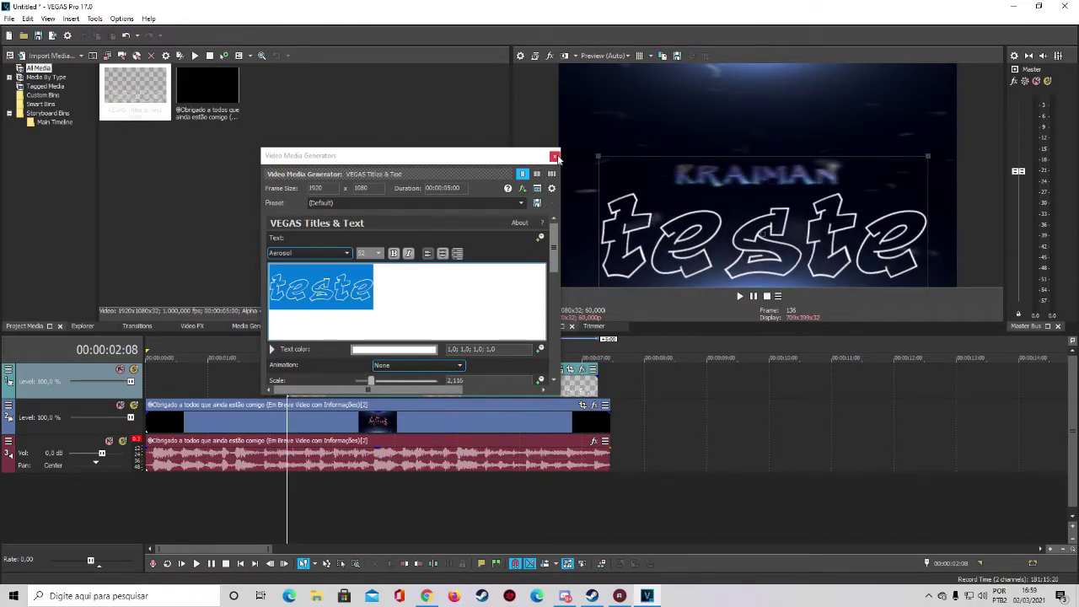
pyautogui.click(554, 157)
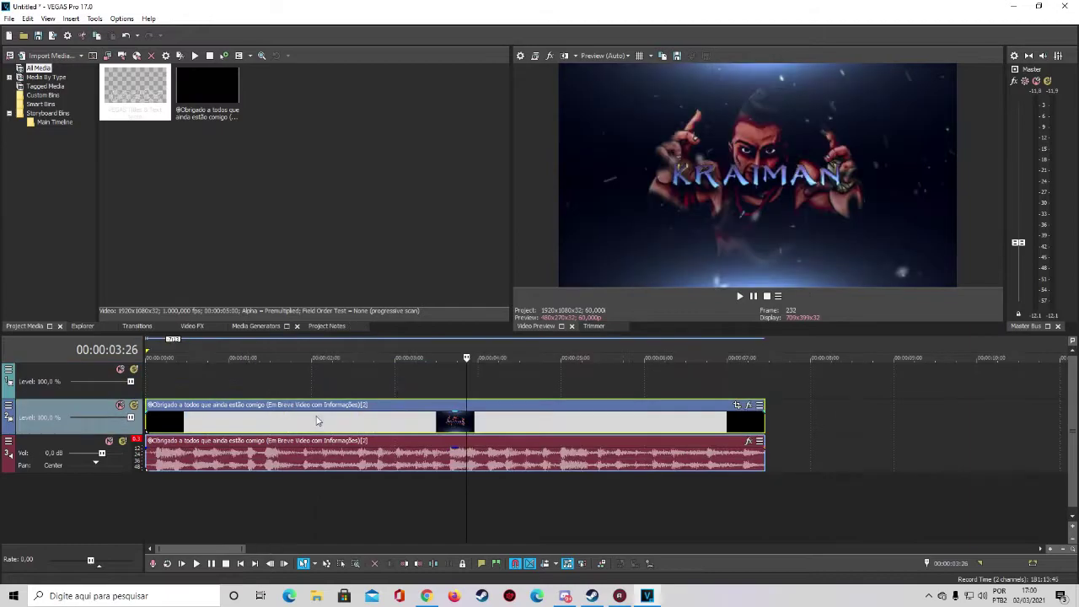
# Split the clip and its linked audio at about 2.4 seconds.
pyautogui.click(318, 421)
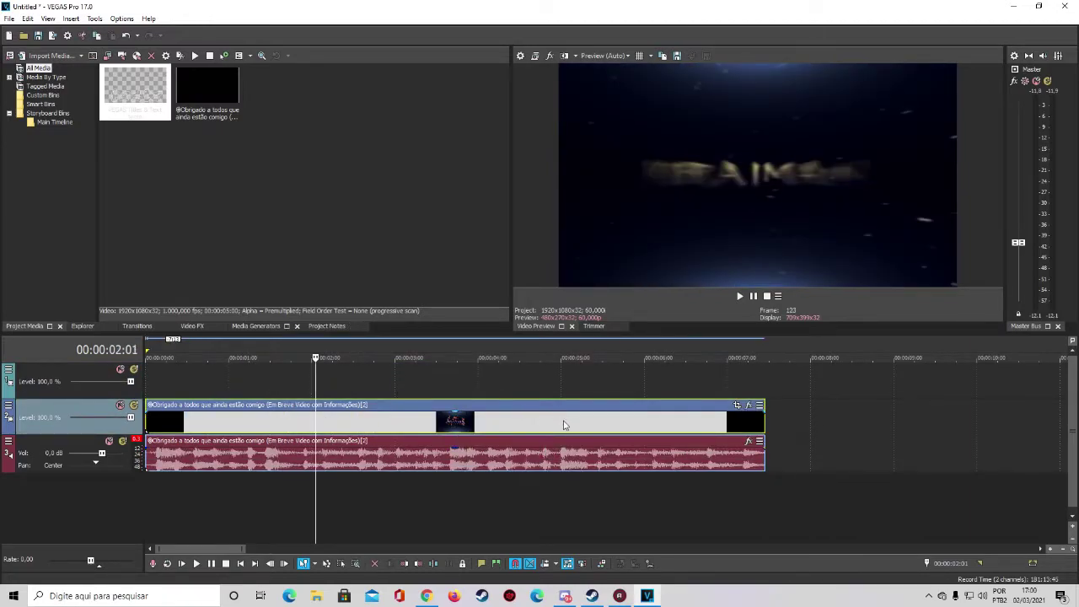
pyautogui.click(437, 424)
pyautogui.press('Left')
pyautogui.press('Left')
pyautogui.press('Left')
pyautogui.press('Left')
pyautogui.press('Left')
pyautogui.press('Left')
pyautogui.press('Left')
pyautogui.press('Left')
pyautogui.press('Left')
pyautogui.press('Left')
pyautogui.press('Left')
pyautogui.press('Left')
pyautogui.press('Left')
pyautogui.press('Left')
pyautogui.press('Left')
pyautogui.press('Left')
pyautogui.press('Left')
pyautogui.press('Left')
pyautogui.press('Left')
pyautogui.press('Left')
pyautogui.press('Left')
pyautogui.press('Left')
pyautogui.press('Left')
pyautogui.press('Left')
pyautogui.press('Left')
pyautogui.press('Left')
pyautogui.press('Left')
pyautogui.press('Left')
pyautogui.press('Left')
pyautogui.press('Left')
pyautogui.press('Left')
pyautogui.press('Left')
pyautogui.press('s')
# Split the remaining part of the clip and its linked audio at 00:00:06:04.
pyautogui.press('Right')
pyautogui.press('Right')
pyautogui.press('Right')
pyautogui.press('Right')
pyautogui.press('Right')
pyautogui.press('Right')
pyautogui.press('Right')
pyautogui.press('Right')
pyautogui.press('Right')
pyautogui.press('Right')
pyautogui.press('Right')
pyautogui.press('Right')
pyautogui.press('Right')
pyautogui.press('Right')
pyautogui.press('Right')
pyautogui.press('Right')
pyautogui.press('Right')
pyautogui.press('Right')
pyautogui.press('Right')
pyautogui.press('Right')
pyautogui.press('Right')
pyautogui.press('Right')
pyautogui.press('Right')
pyautogui.press('Right')
pyautogui.press('Right')
pyautogui.press('Right')
pyautogui.press('Right')
pyautogui.press('Right')
pyautogui.press('Right')
pyautogui.press('Right')
pyautogui.press('Right')
pyautogui.press('Right')
pyautogui.press('Right')
pyautogui.press('Right')
pyautogui.press('Right')
pyautogui.press('Right')
pyautogui.press('Right')
pyautogui.press('Right')
pyautogui.press('Right')
pyautogui.press('Right')
pyautogui.press('Right')
pyautogui.press('Right')
pyautogui.press('Right')
pyautogui.press('Right')
pyautogui.press('Right')
pyautogui.press('Right')
pyautogui.press('Right')
pyautogui.press('Right')
pyautogui.press('Right')
pyautogui.press('Right')
pyautogui.press('Right')
pyautogui.press('Right')
pyautogui.press('Right')
pyautogui.press('Right')
pyautogui.press('Right')
pyautogui.press('Right')
pyautogui.press('Right')
pyautogui.press('Right')
pyautogui.press('Right')
pyautogui.press('Right')
pyautogui.press('Right')
pyautogui.press('Right')
pyautogui.press('Right')
pyautogui.press('Right')
pyautogui.press('Right')
pyautogui.press('Right')
pyautogui.press('Right')
pyautogui.press('Right')
pyautogui.press('Right')
pyautogui.press('Right')
pyautogui.press('Right')
pyautogui.press('Right')
pyautogui.press('Right')
pyautogui.press('Right')
pyautogui.press('Right')
pyautogui.press('Right')
pyautogui.press('Right')
pyautogui.press('Right')
pyautogui.press('Right')
pyautogui.press('Right')
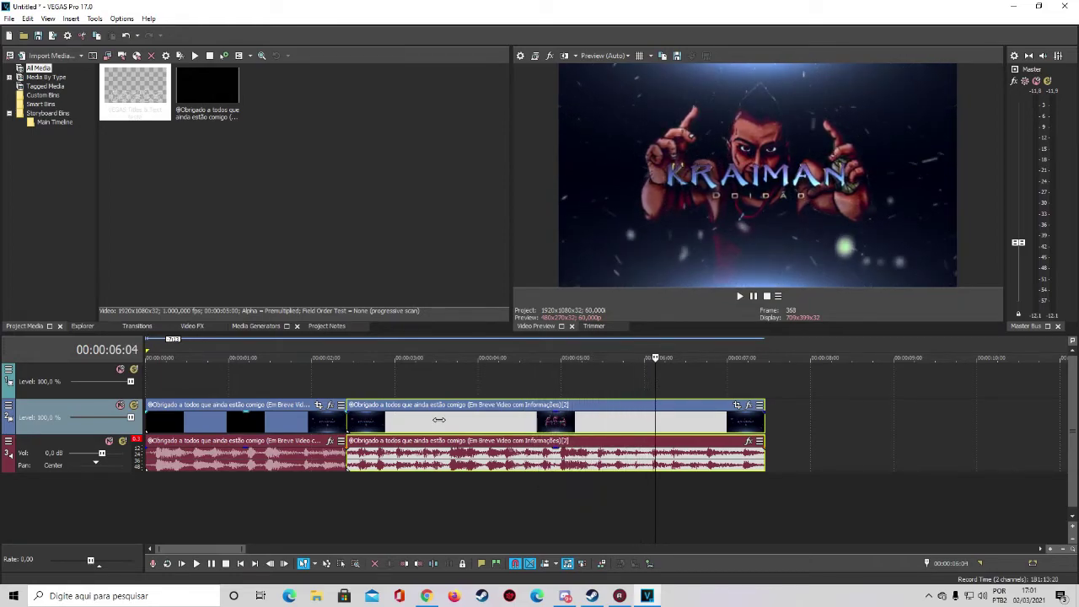
pyautogui.press('s')
# Shift the last part later and the middle part 0:12 later, leaving gaps between the three parts.
pyautogui.moveTo(693, 424); pyautogui.dragTo(738, 424)
pyautogui.moveTo(410, 419); pyautogui.dragTo(442, 421)
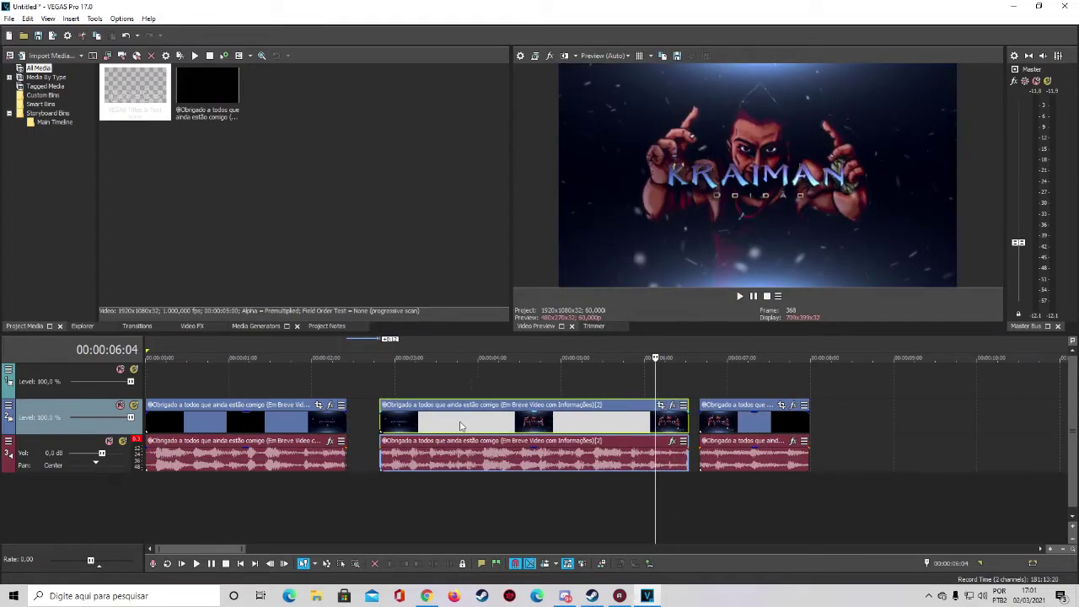
# Time-compress the middle part to 400% speed from its end and place it directly against the first part.
pyautogui.click(380, 423)
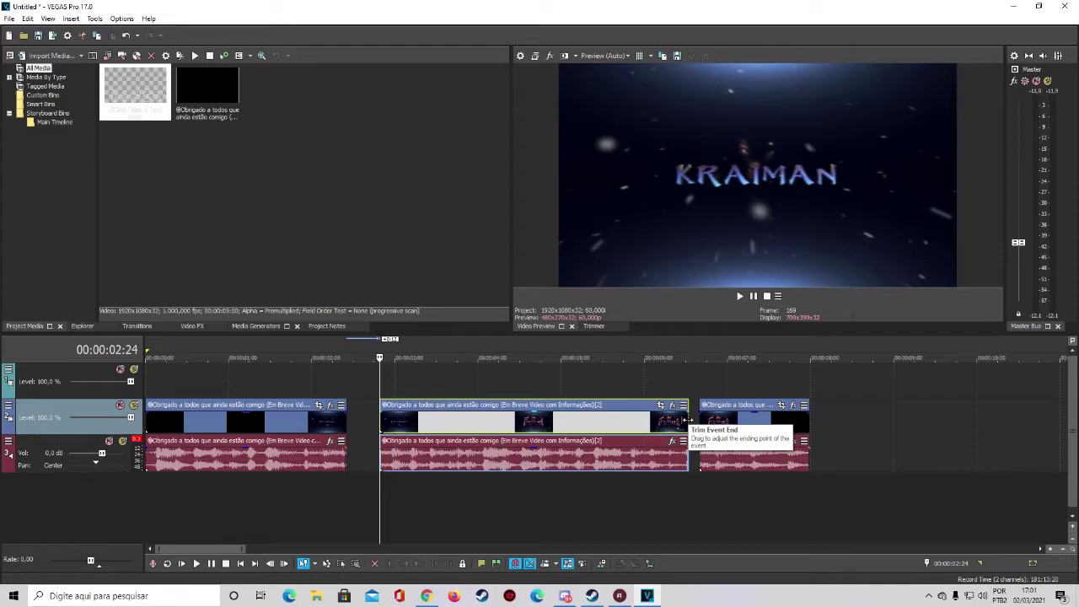
pyautogui.press('ctrl')
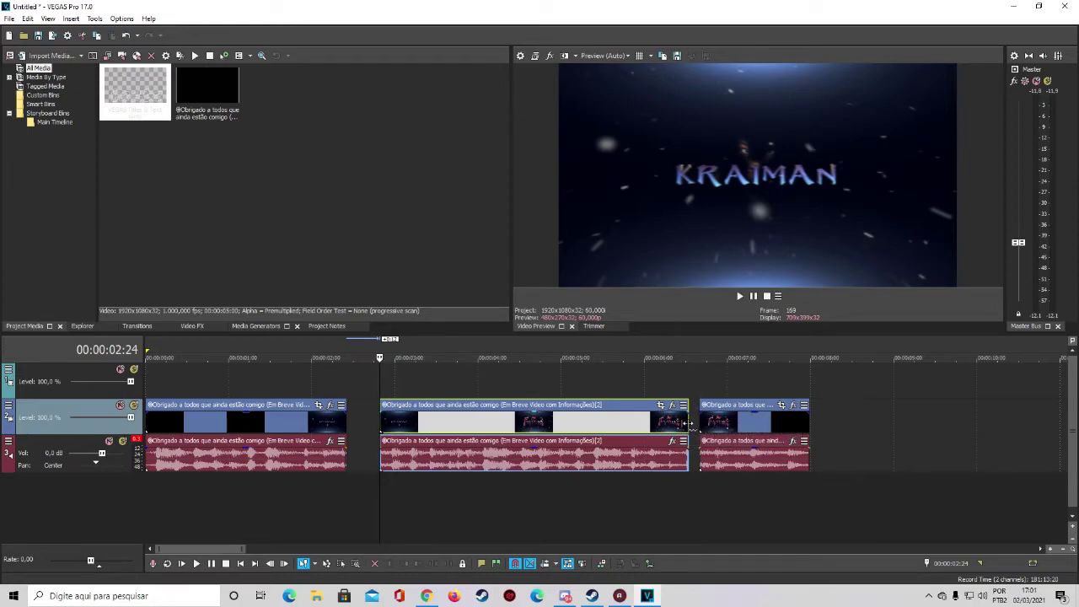
pyautogui.moveTo(689, 424); pyautogui.dragTo(396, 428)
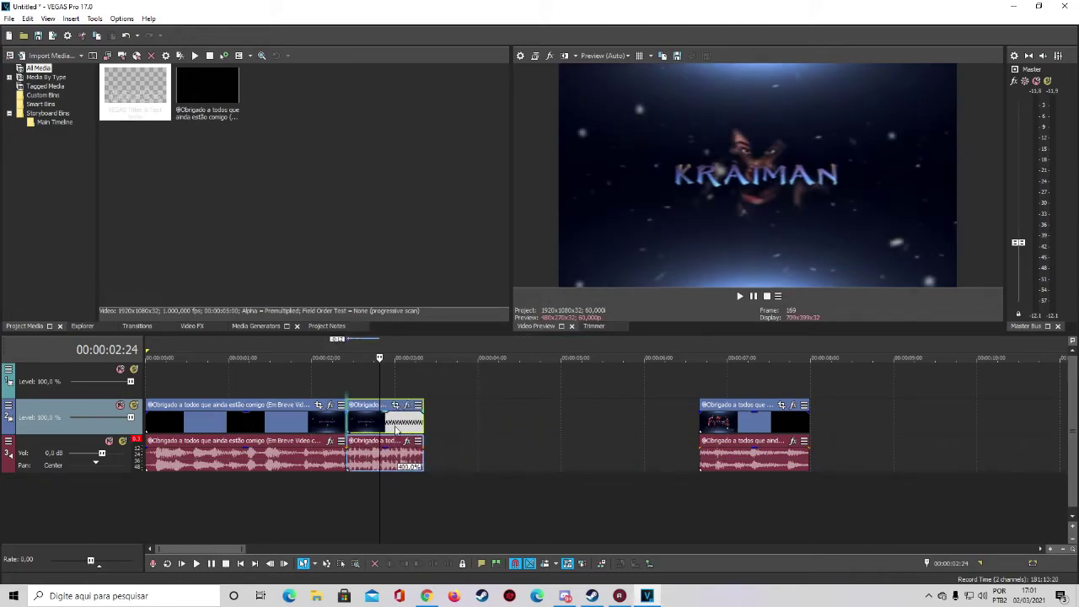
# Set the preview quality to Draft (Auto) and move the last part directly against the sped-up middle part.
pyautogui.click(613, 56)
pyautogui.click(655, 68)
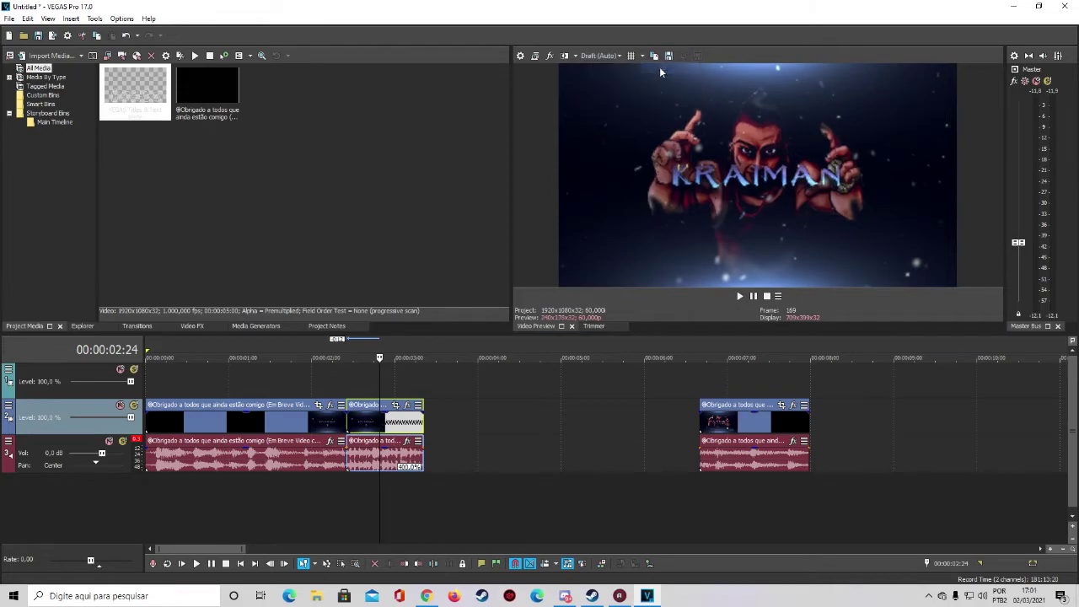
pyautogui.moveTo(761, 425); pyautogui.dragTo(485, 430)
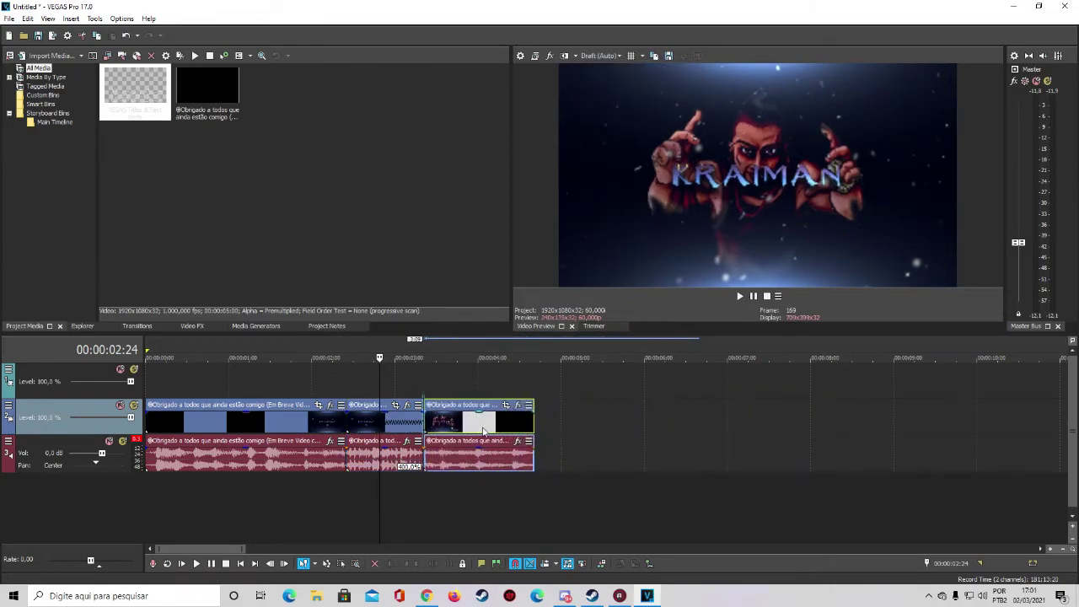
# Play the three joined parts once from 00:00:02:08 and once from the start, stopping playback each time.
pyautogui.click(334, 424)
pyautogui.scroll(2, 454, 444)
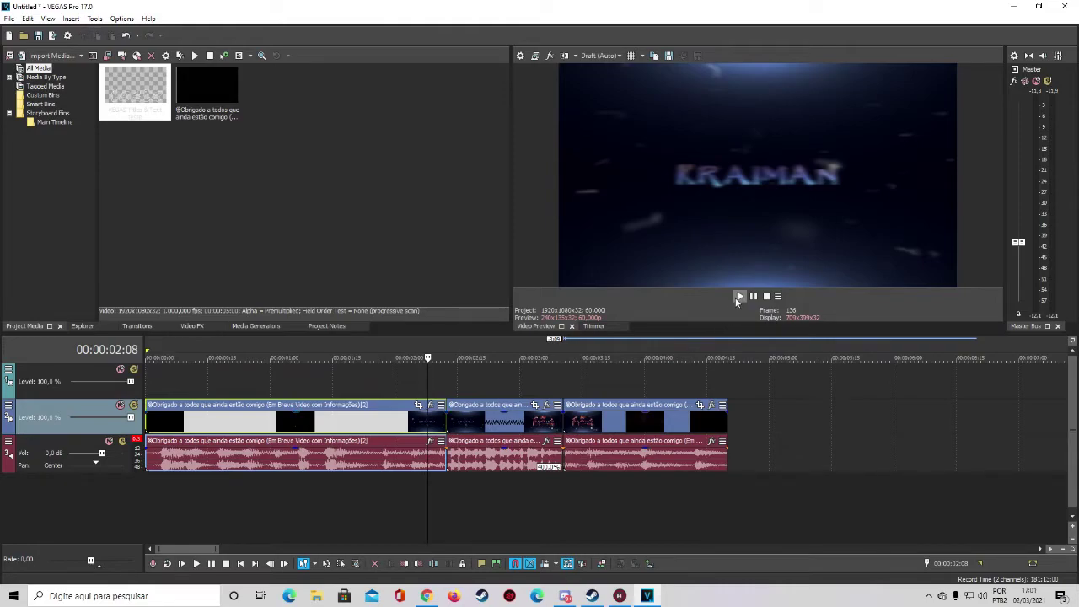
pyautogui.click(739, 297)
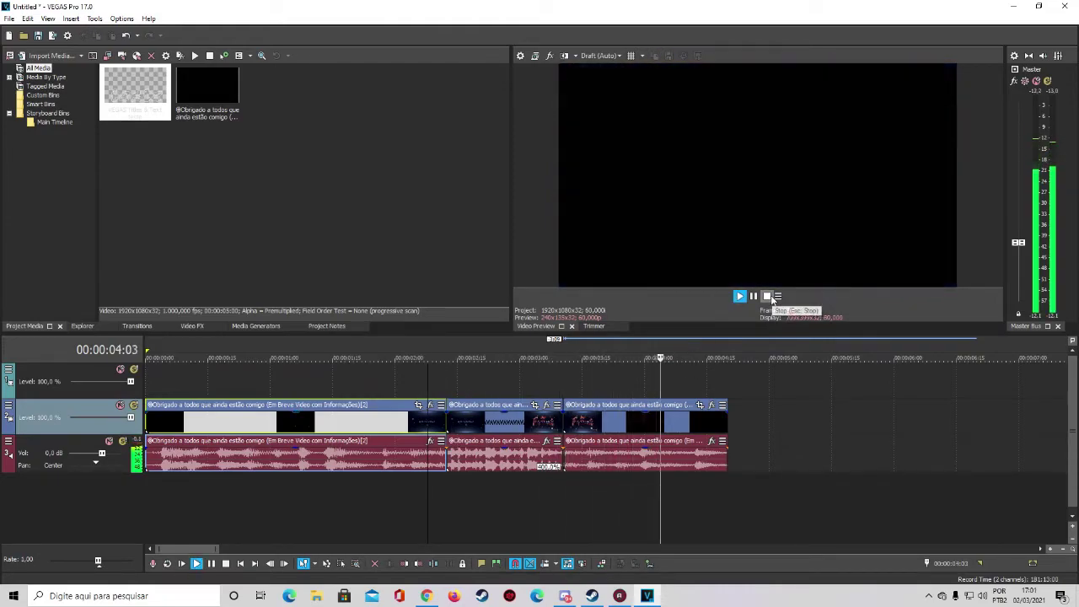
pyautogui.click(768, 296)
pyautogui.hotkey('ctrl', 'Home')
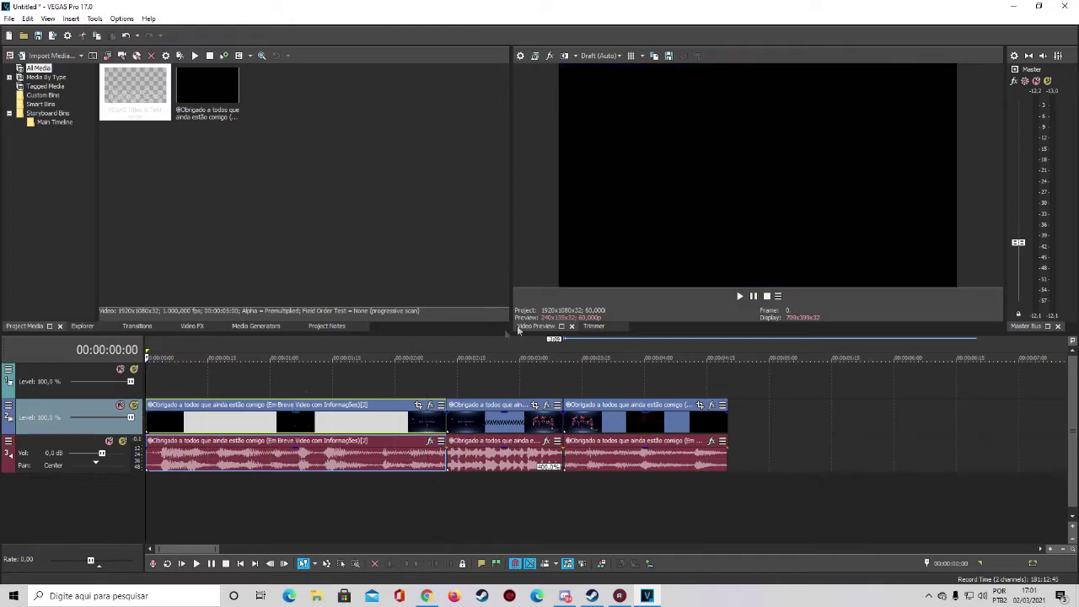
pyautogui.click(739, 296)
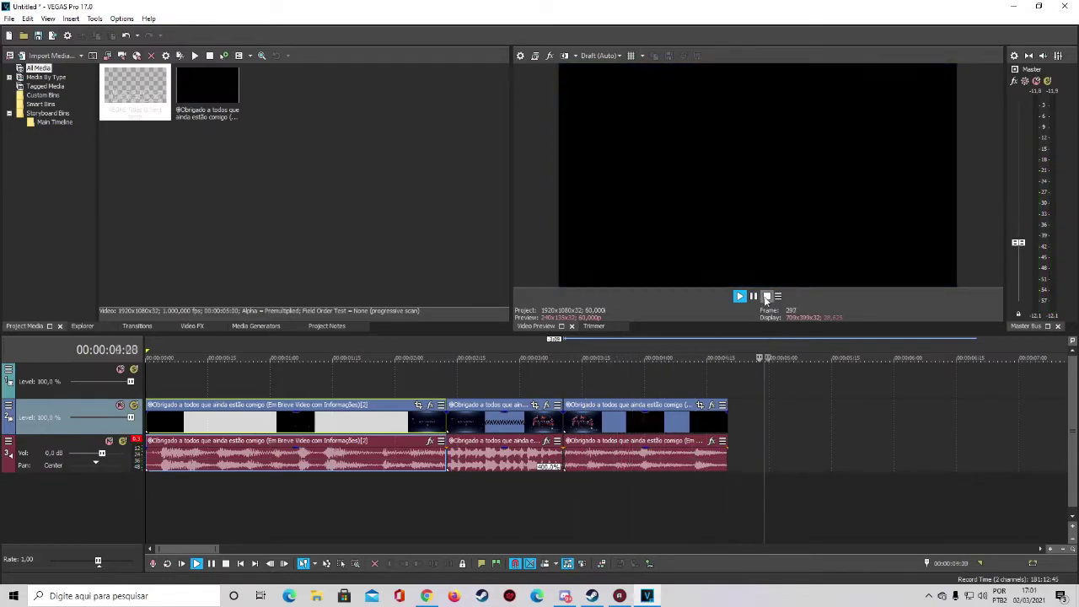
pyautogui.press('space')
# Move the last part away from the middle part, and undo back to the separated parts with the middle one at normal speed.
pyautogui.scroll(-5, 606, 378)
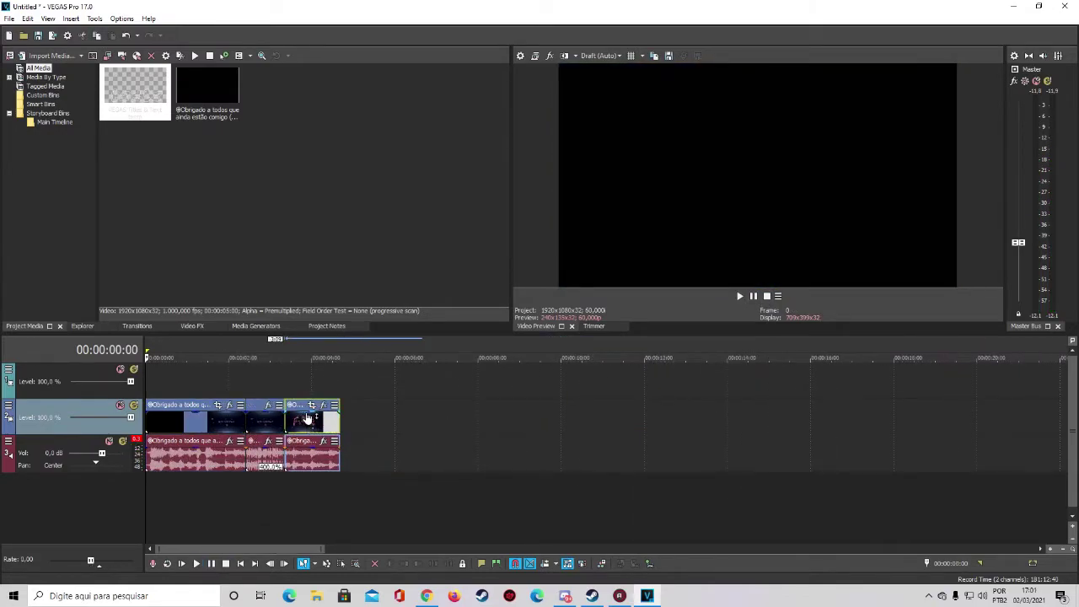
pyautogui.moveTo(304, 418); pyautogui.dragTo(433, 416)
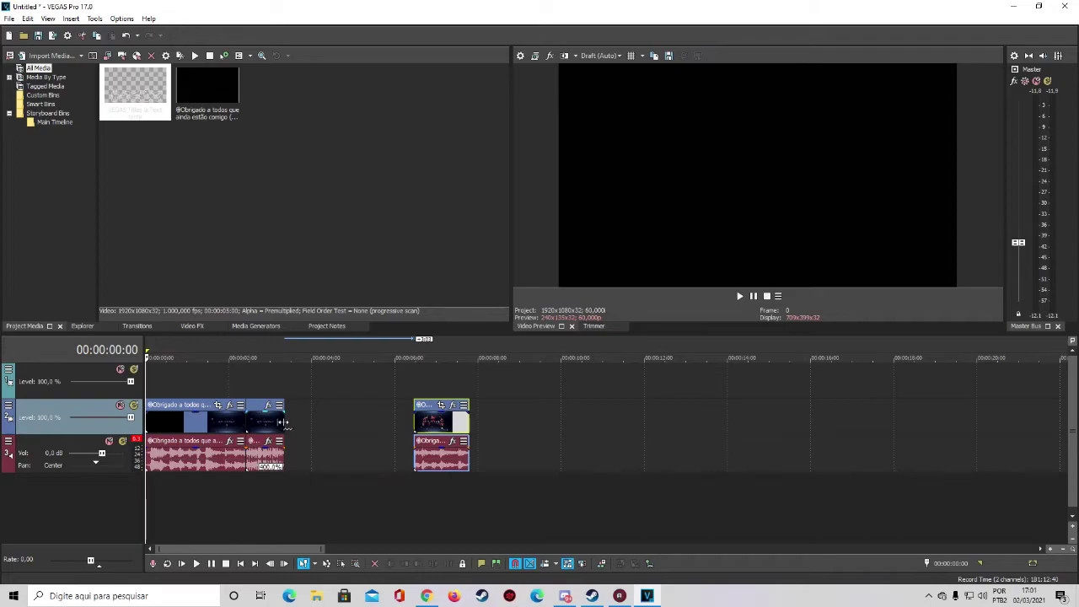
pyautogui.hotkey('ctrl', 'z')
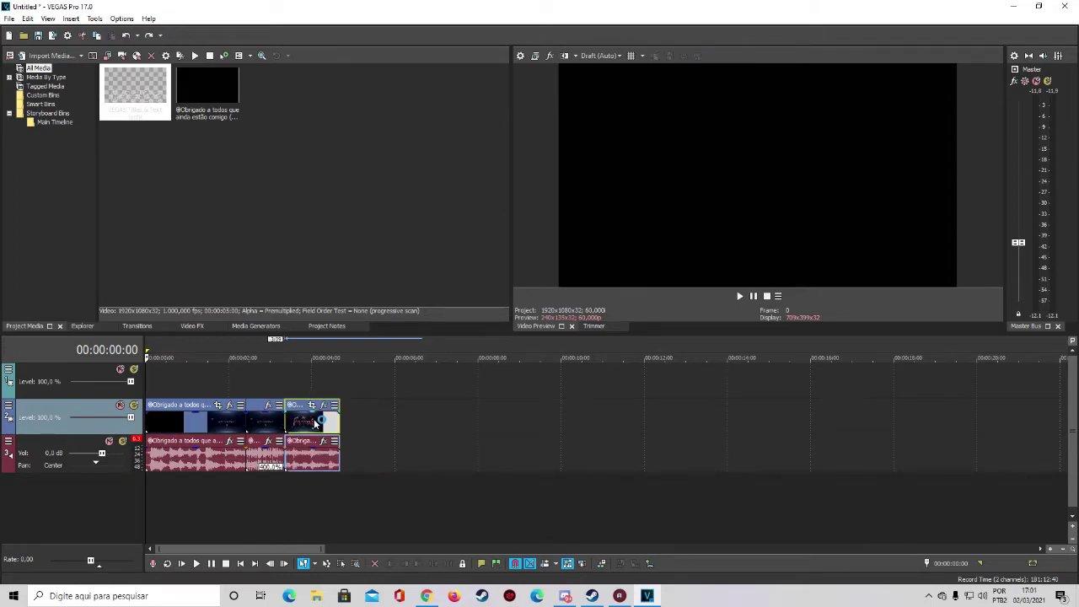
pyautogui.hotkey('ctrl', 'y')
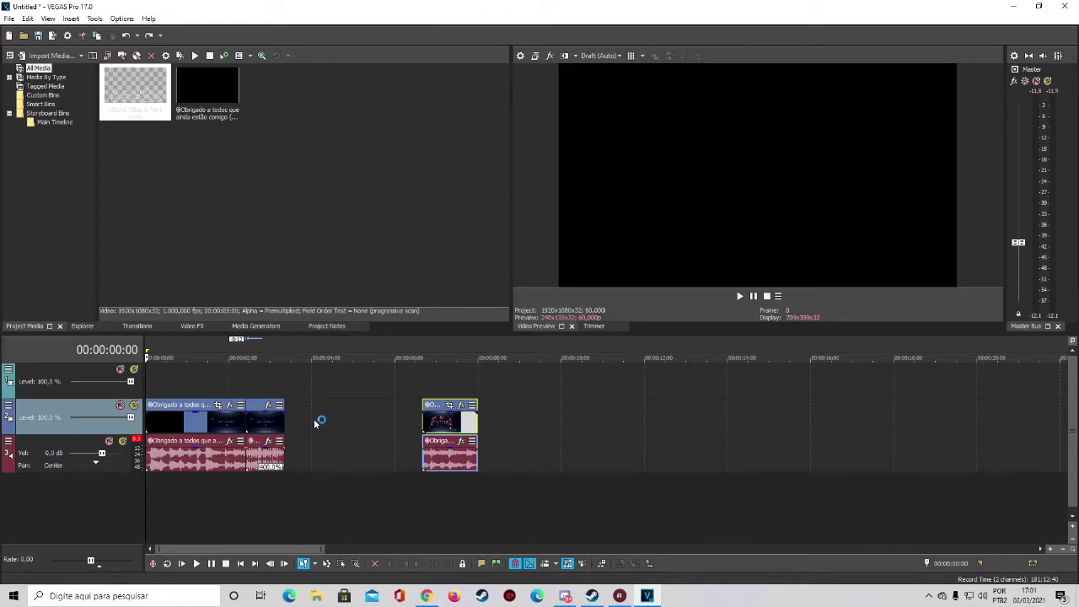
pyautogui.hotkey('ctrl', 'y')
pyautogui.hotkey('ctrl', 'y')
# Move the last part 7:18 later and time-stretch the middle part to 25% speed by its end.
pyautogui.moveTo(438, 421); pyautogui.dragTo(498, 426)
pyautogui.moveTo(553, 421); pyautogui.dragTo(767, 422)
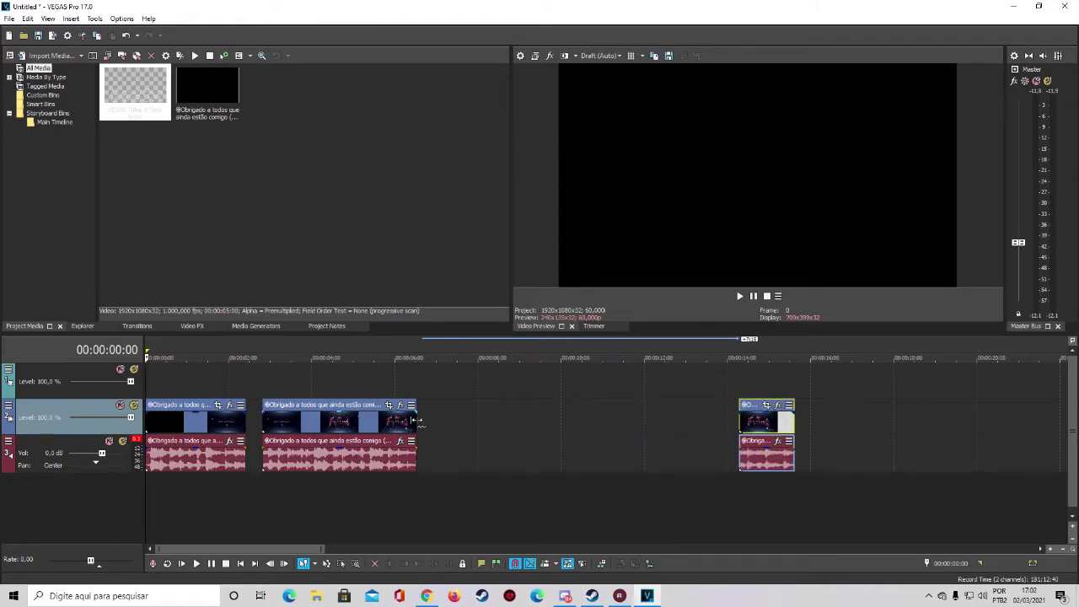
pyautogui.moveTo(417, 421); pyautogui.dragTo(894, 418)
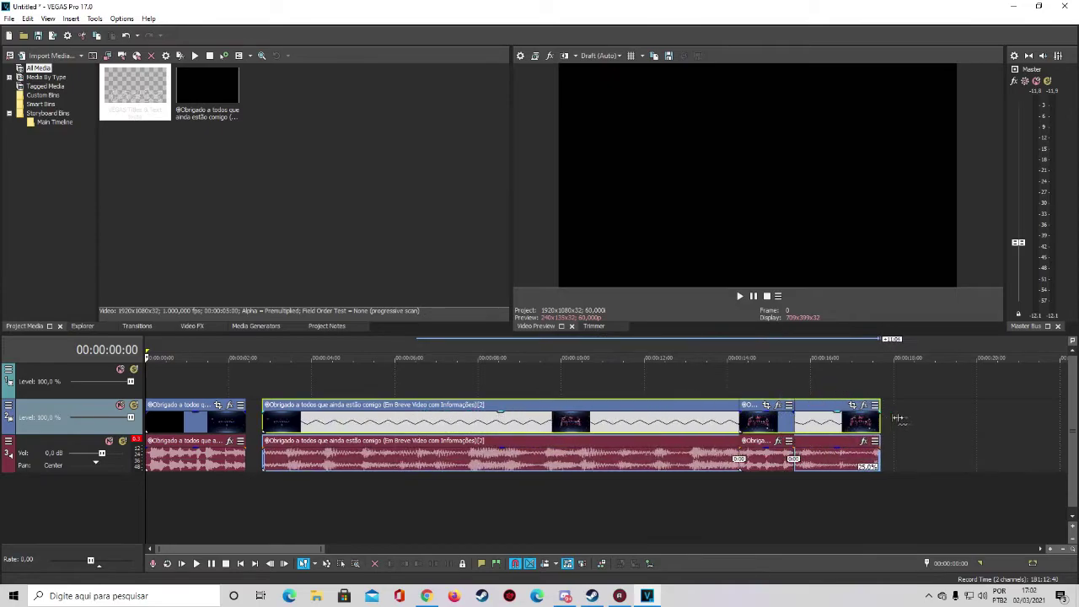
# Time-stretch the middle part to about 62% speed and join it and the last part directly behind the first part.
pyautogui.moveTo(975, 418); pyautogui.dragTo(509, 418)
pyautogui.moveTo(427, 431); pyautogui.dragTo(411, 430)
pyautogui.moveTo(751, 424); pyautogui.dragTo(510, 423)
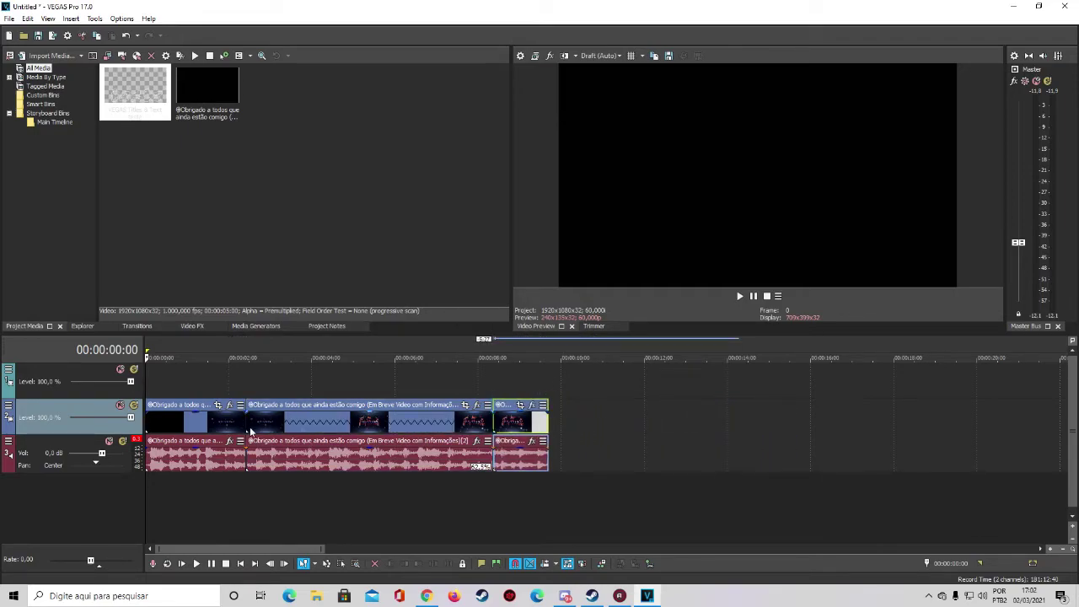
# Play the joined parts from 00:00:02:05 to check the slowed middle part, and stop playback.
pyautogui.click(236, 427)
pyautogui.click(739, 296)
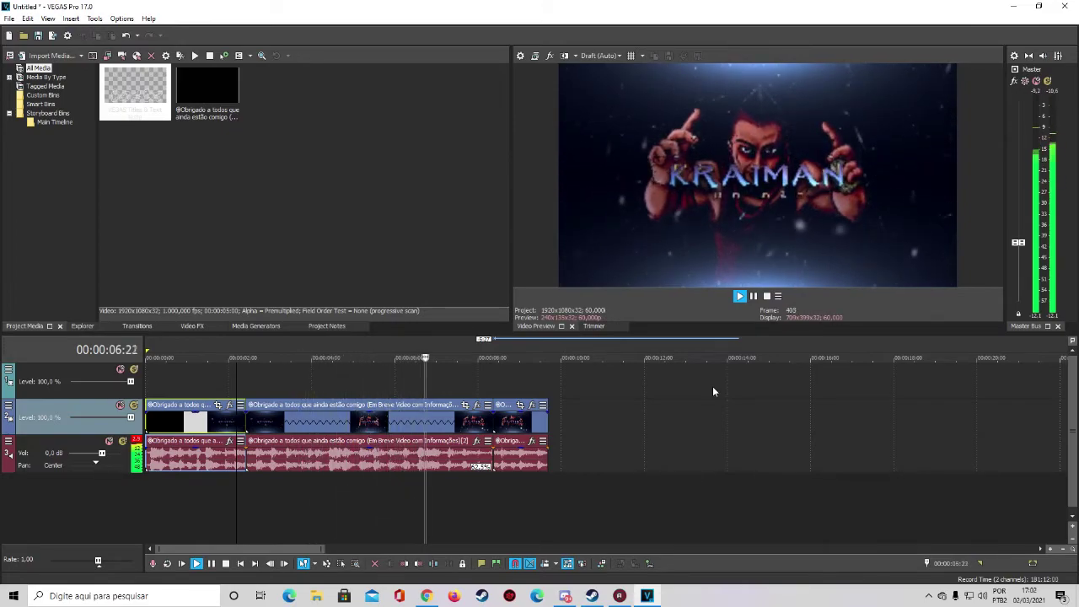
pyautogui.press('space')
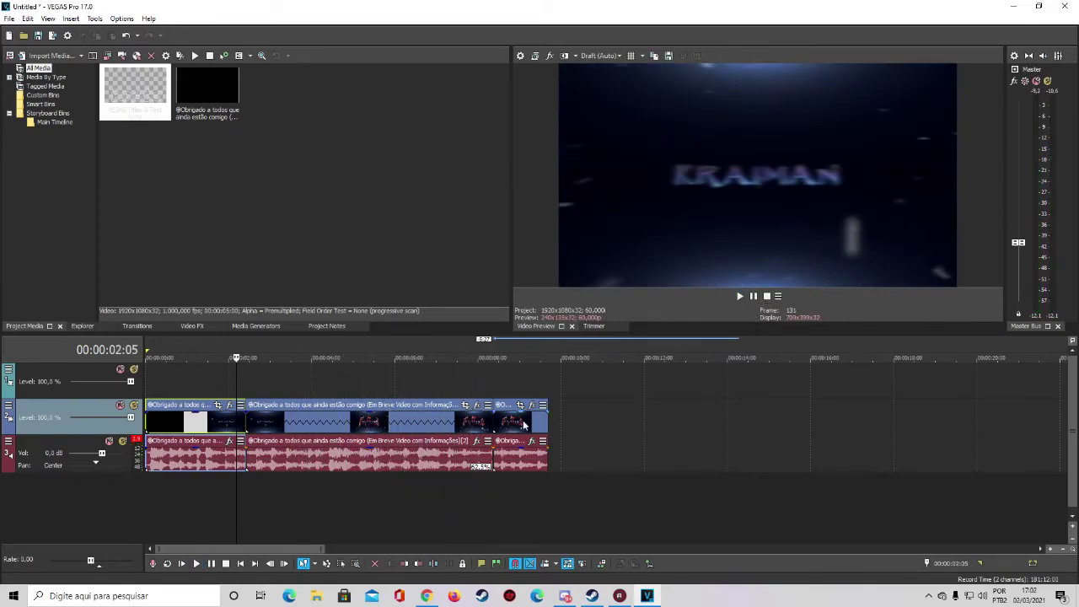
# Move the last part out of the way, time-stretch the middle part to 25% speed, and rejoin the last part to its end.
pyautogui.moveTo(522, 420); pyautogui.dragTo(799, 426)
pyautogui.moveTo(495, 424); pyautogui.dragTo(1016, 423)
pyautogui.moveTo(815, 424); pyautogui.dragTo(869, 424)
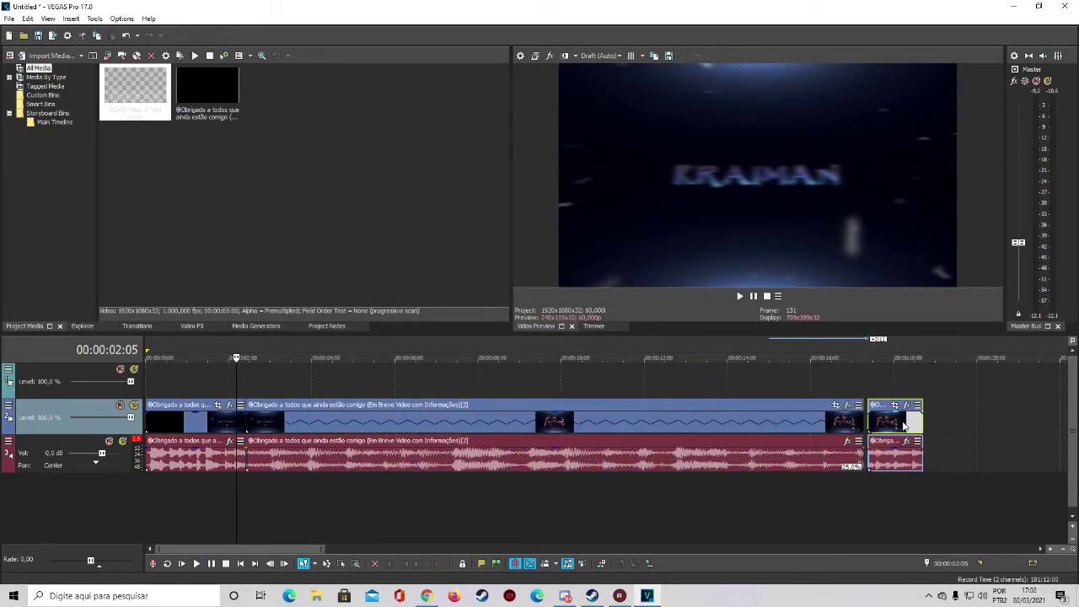
# Play the sequence from 00:00:00:04 to review the middle part at 25% speed, and stop playback.
pyautogui.click(152, 418)
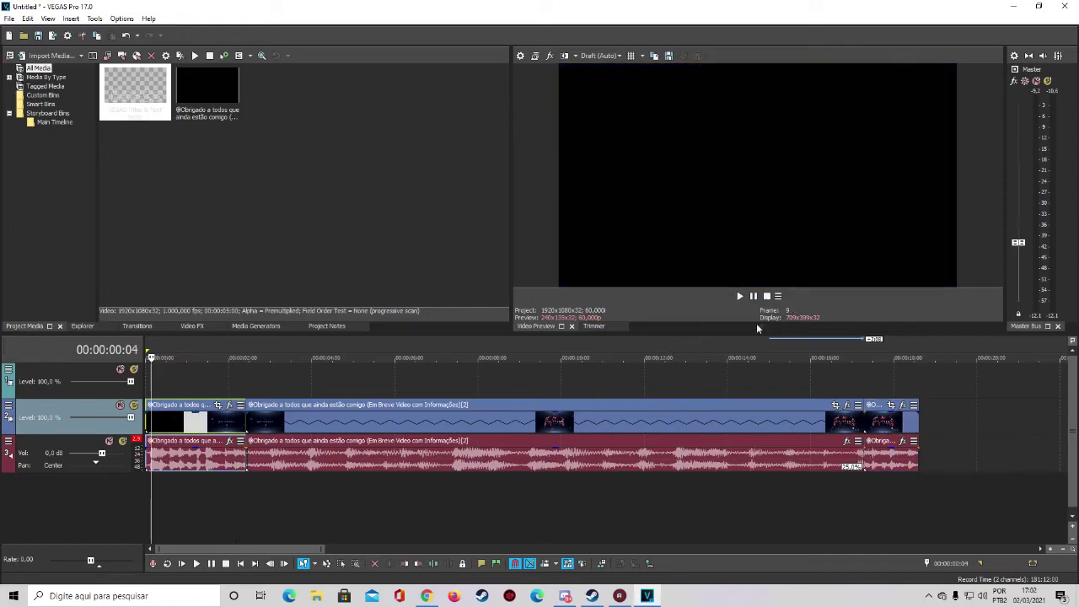
pyautogui.click(739, 298)
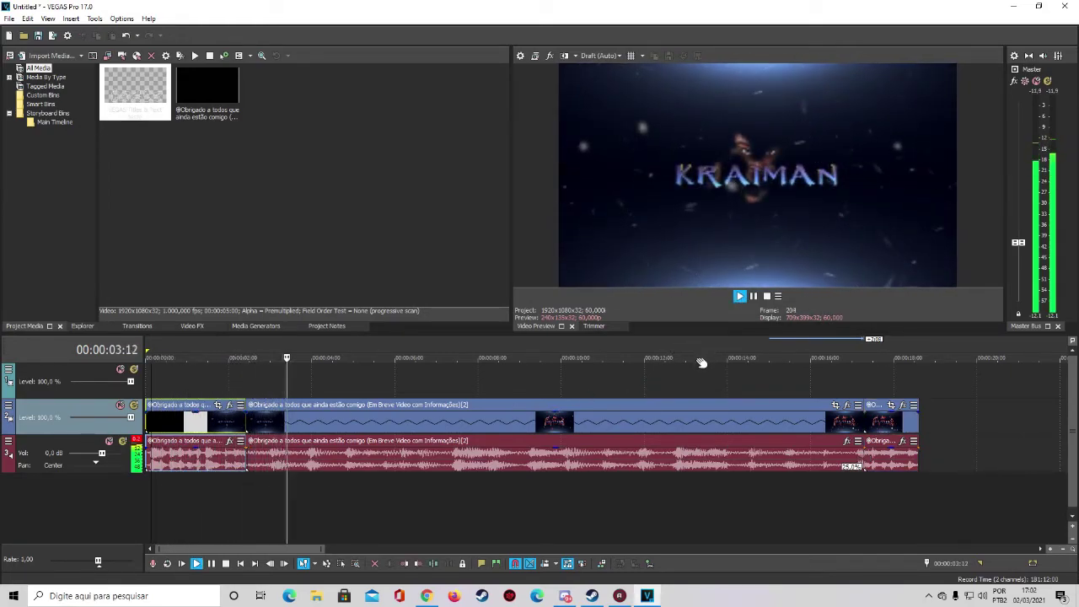
pyautogui.click(766, 297)
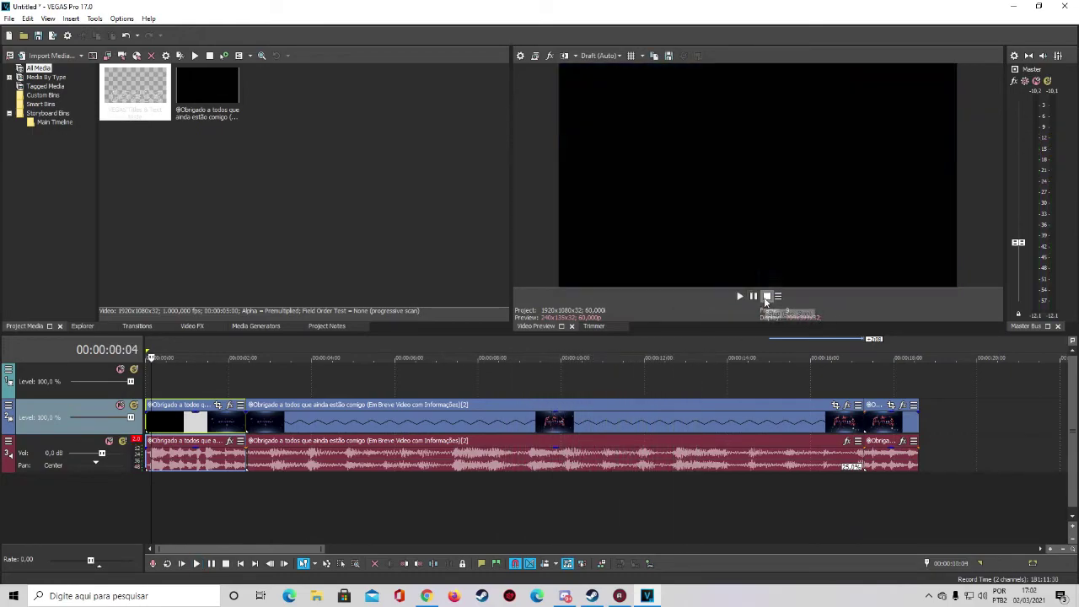
# Undo the time-stretches, moves and splits back to the single unsplit clip at normal speed.
pyautogui.click(429, 424)
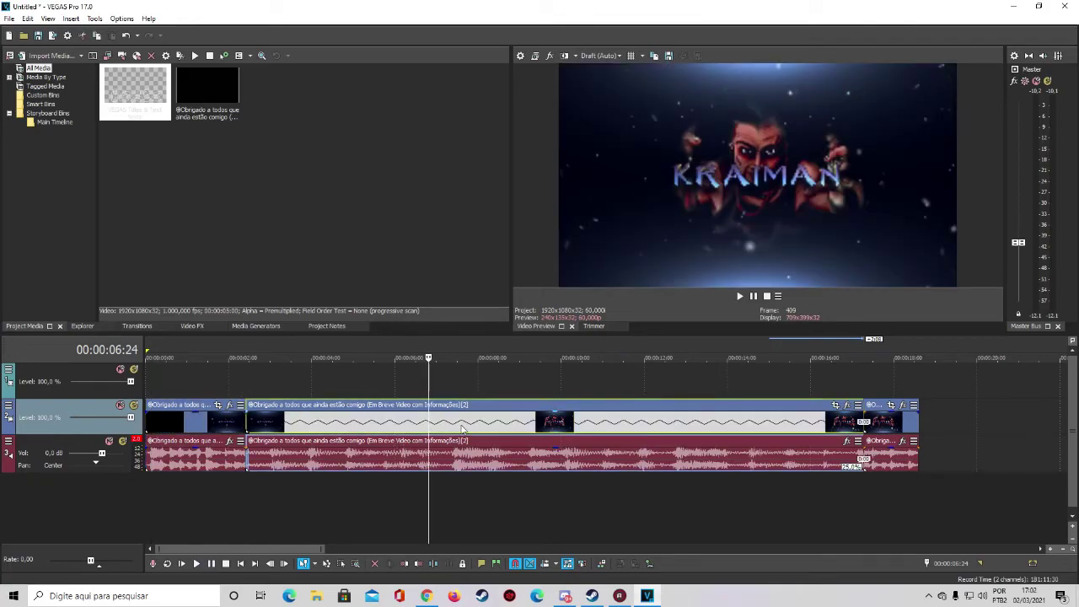
pyautogui.hotkey('ctrl', 'z')
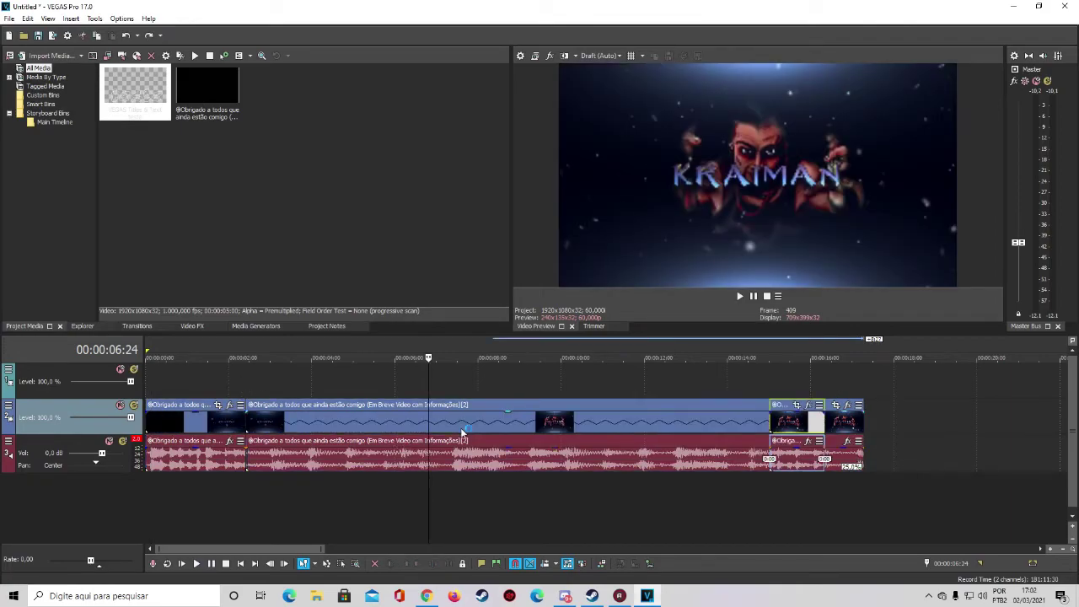
pyautogui.hotkey('ctrl', 'z')
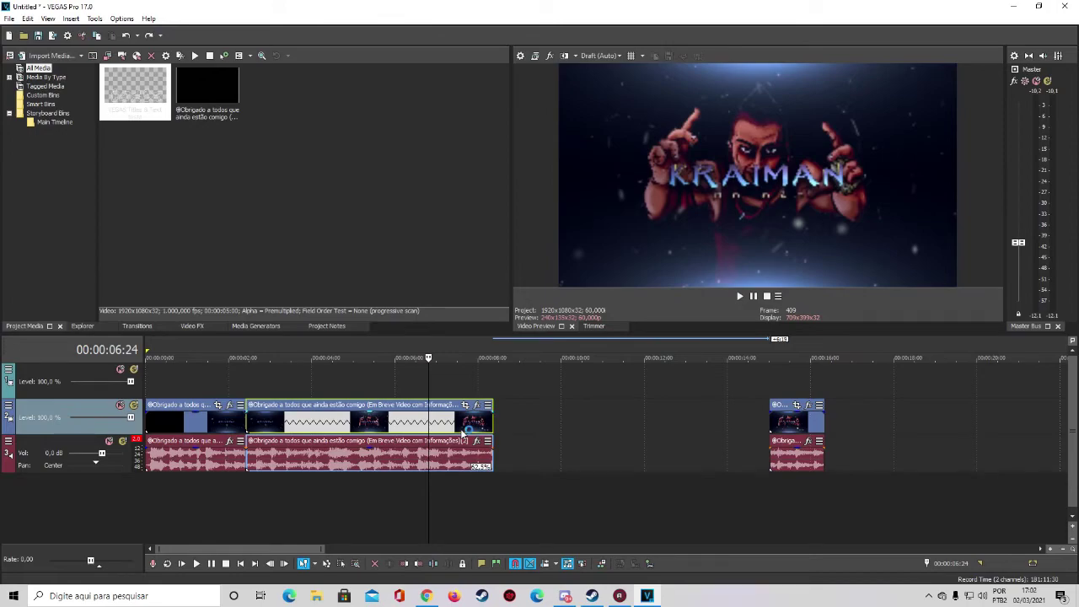
pyautogui.hotkey('ctrl', 'z')
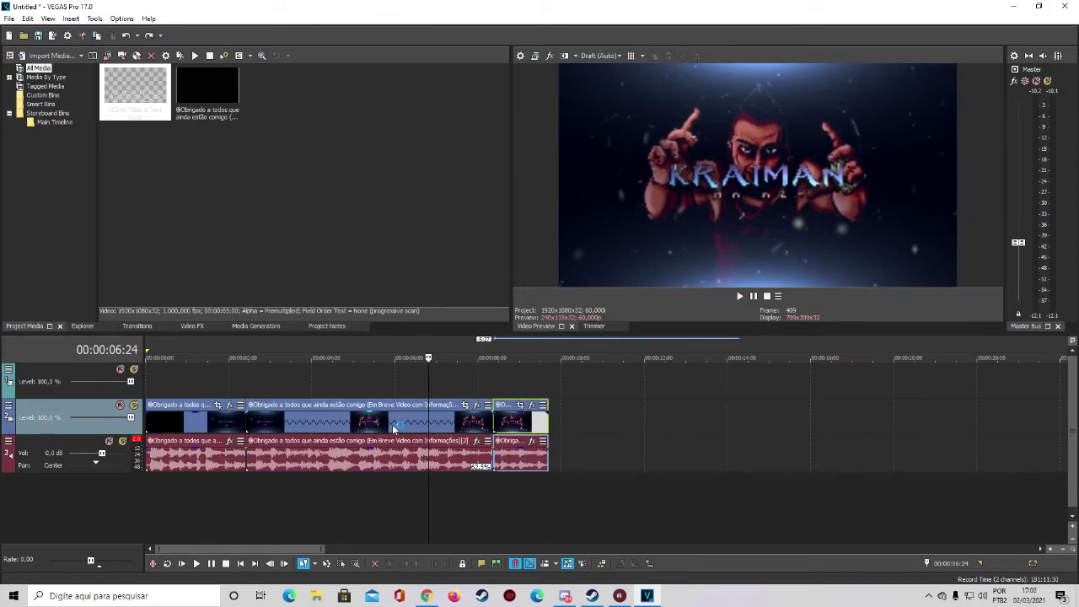
pyautogui.hotkey('ctrl', 'z')
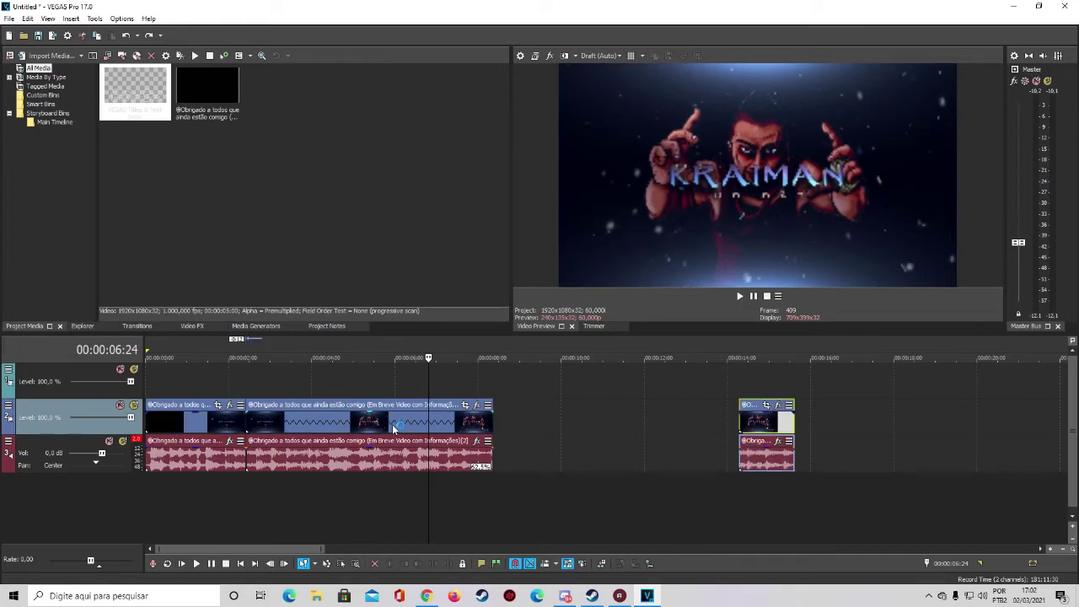
pyautogui.hotkey('ctrl', 'z')
pyautogui.hotkey('ctrl', 'z')
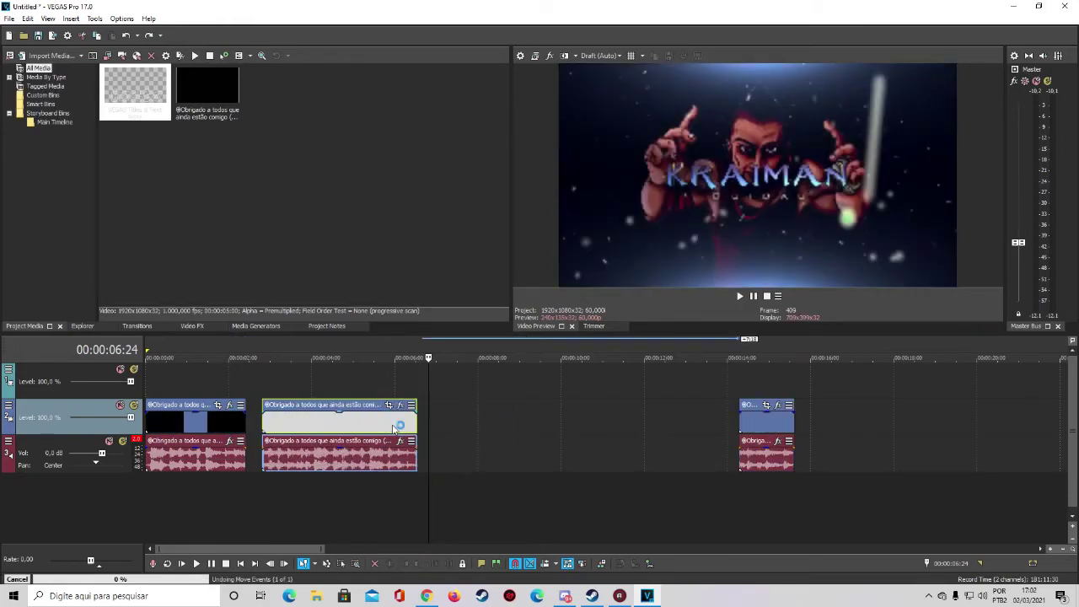
pyautogui.hotkey('ctrl', 'z')
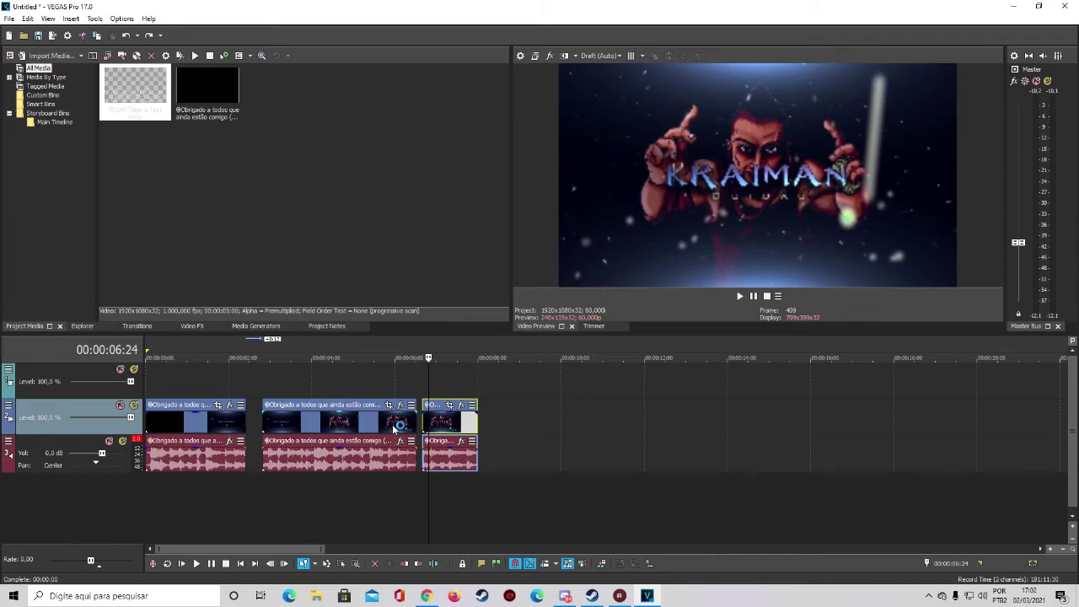
pyautogui.hotkey('ctrl', 'z')
pyautogui.hotkey('ctrl', 'z')
pyautogui.hotkey('ctrl', 'z')
pyautogui.hotkey('ctrl', 'z')
pyautogui.hotkey('ctrl', 'z')
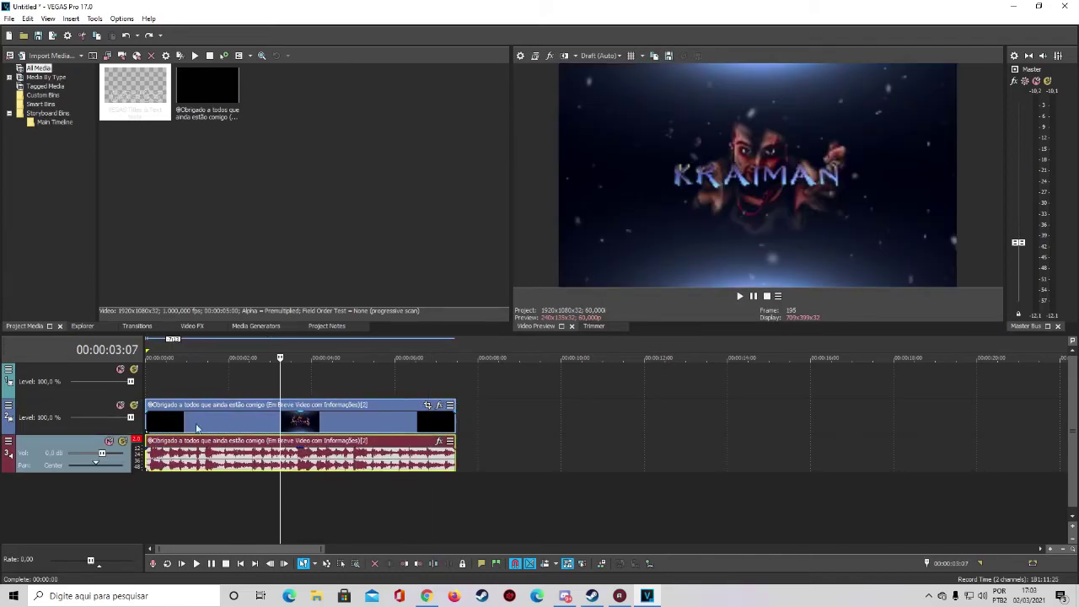
# Play the unsplit clip from the start of the timeline, and stop playback.
pyautogui.click(142, 426)
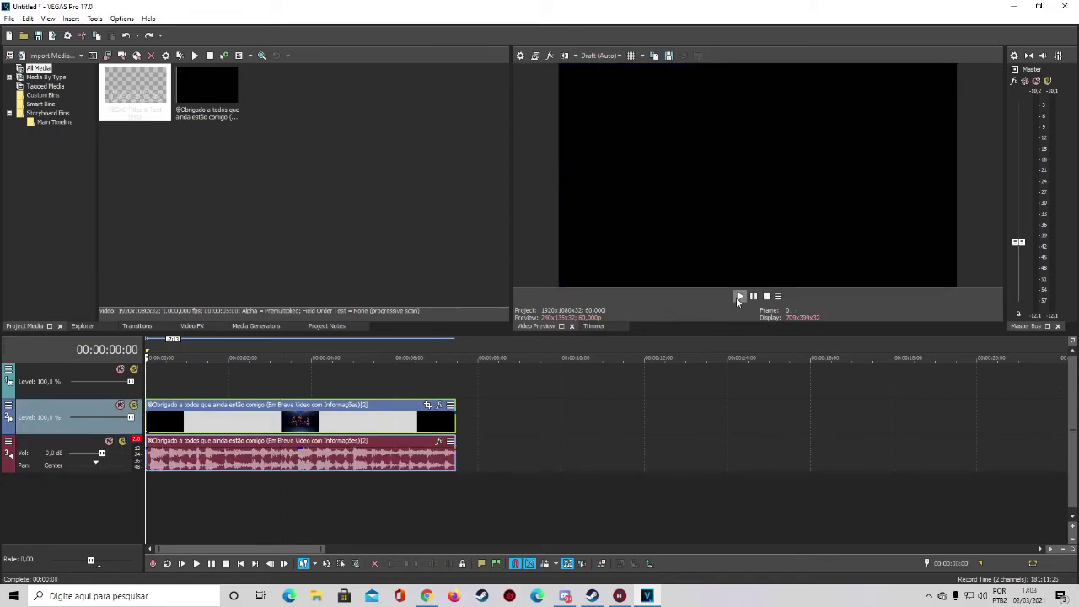
pyautogui.click(738, 296)
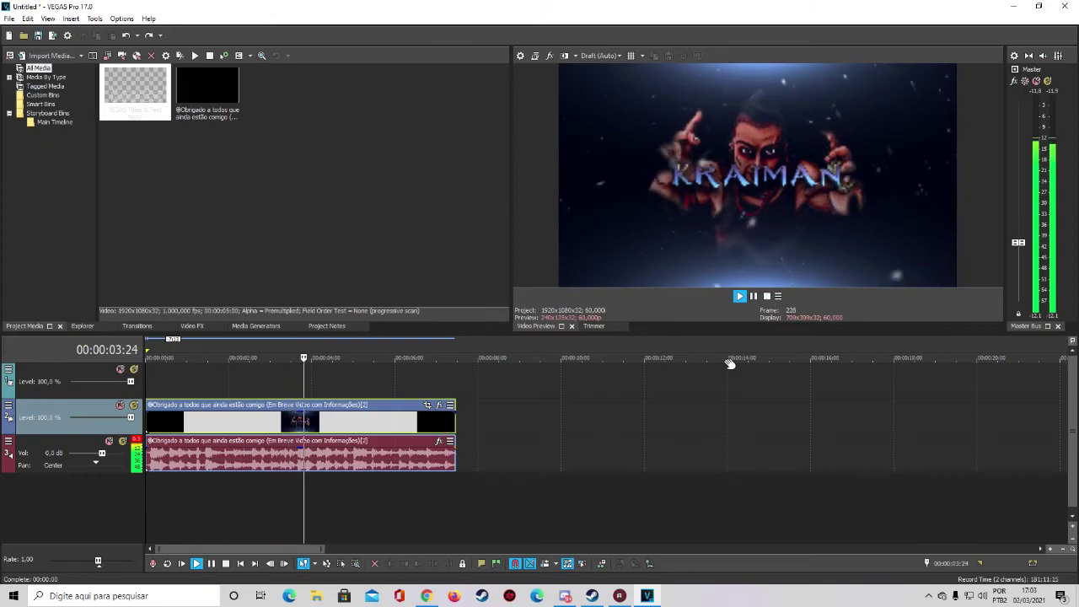
pyautogui.click(766, 297)
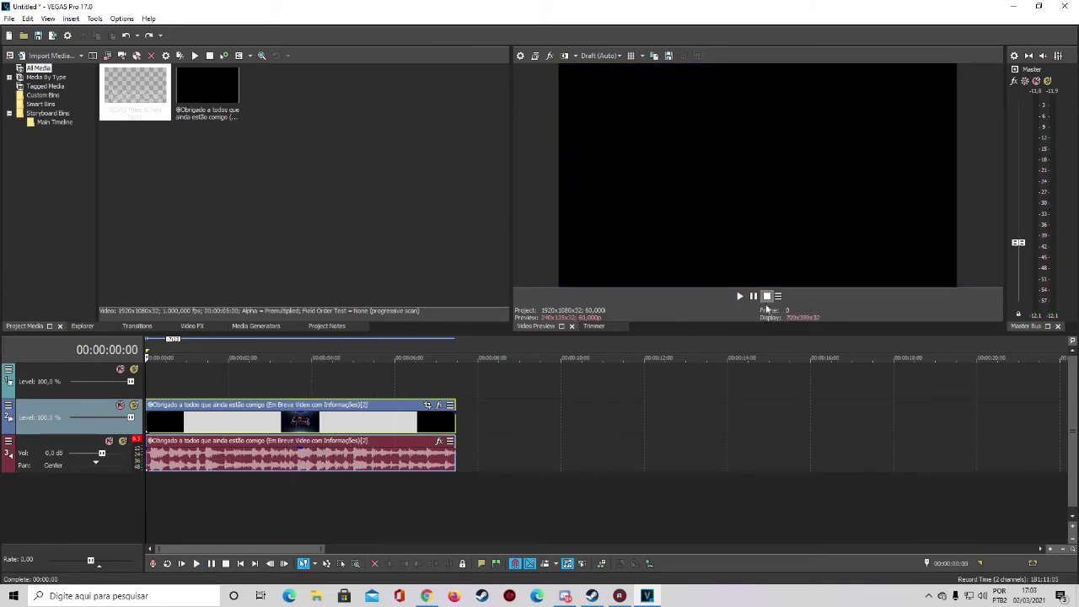